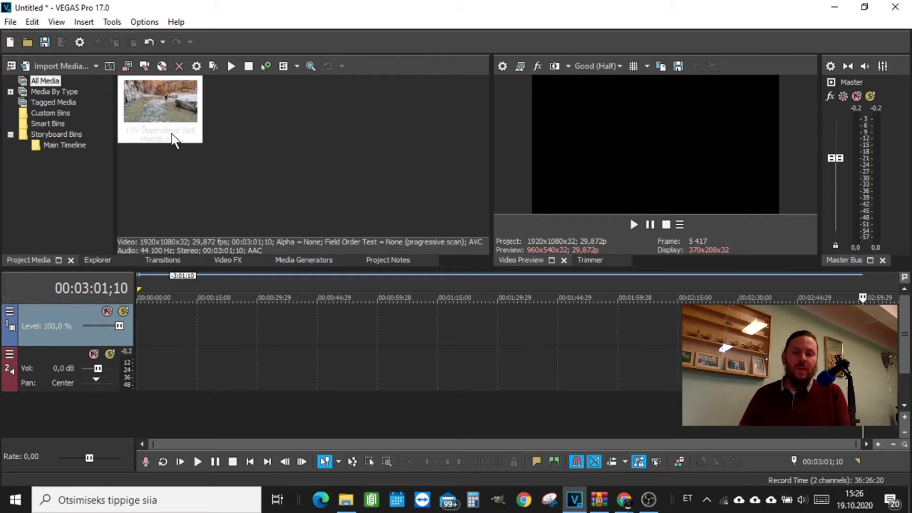
Place the Vadi Mudzib video at the start of the timeline and split it at 00:00:14;04
{"action": "left_click_drag", "start_coordinate": [173, 141], "coordinate": [144, 327]}
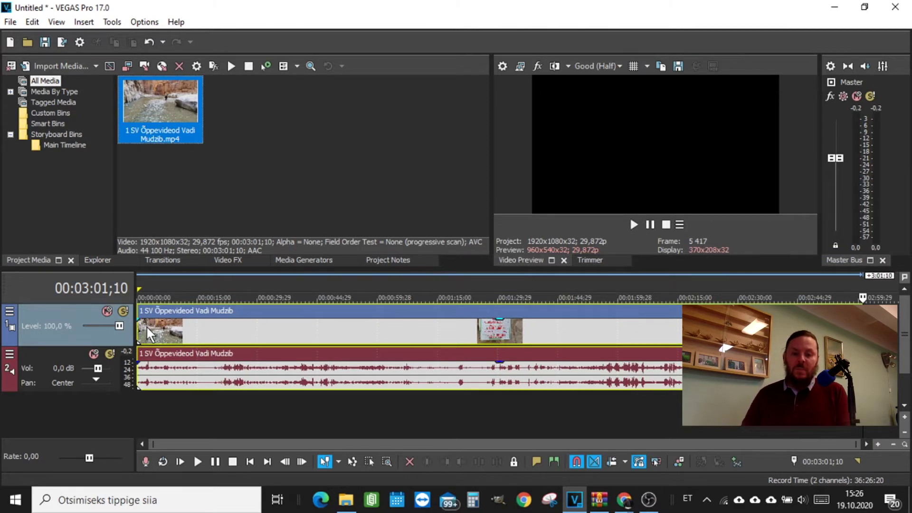
{"action": "left_click", "coordinate": [193, 310]}
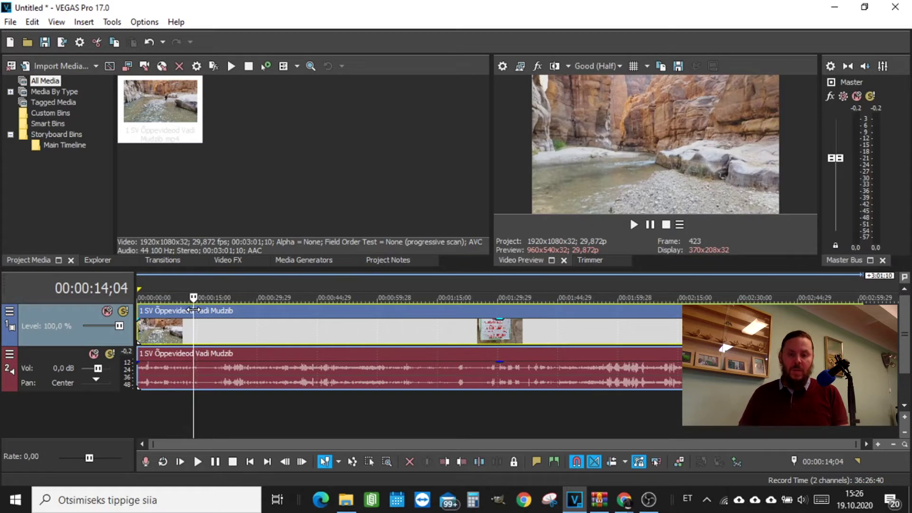
{"action": "key", "text": "s"}
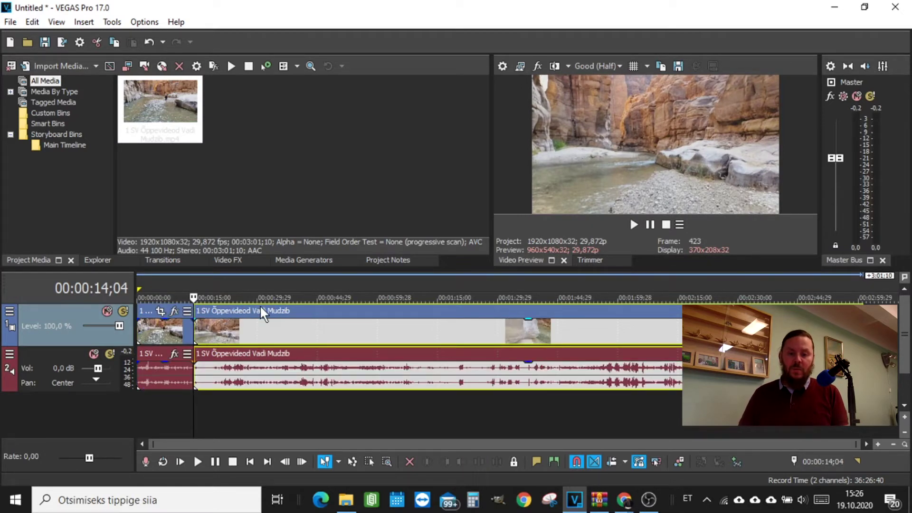
Add a Velocity envelope to the second clip, raise its speed line and trim the clip's end slightly
{"action": "left_click", "coordinate": [261, 310]}
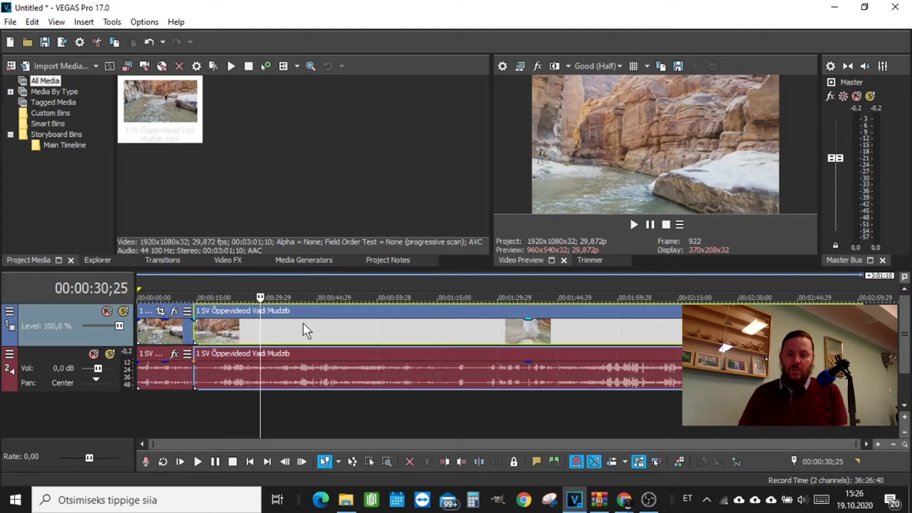
{"action": "right_click", "coordinate": [273, 312]}
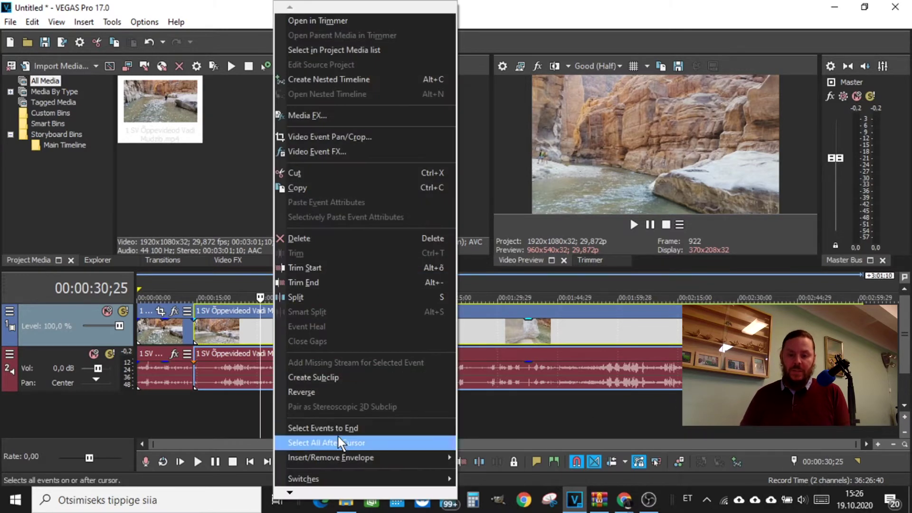
{"action": "mouse_move", "coordinate": [345, 457]}
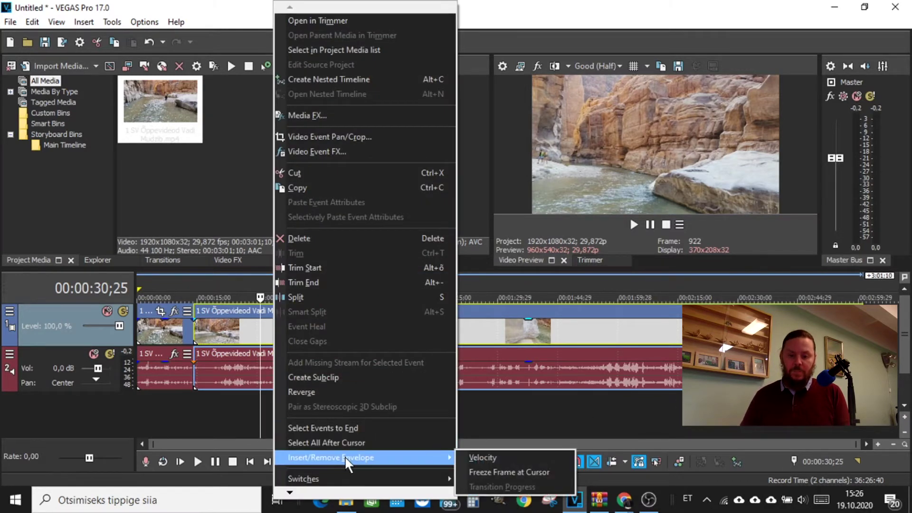
{"action": "left_click", "coordinate": [467, 457]}
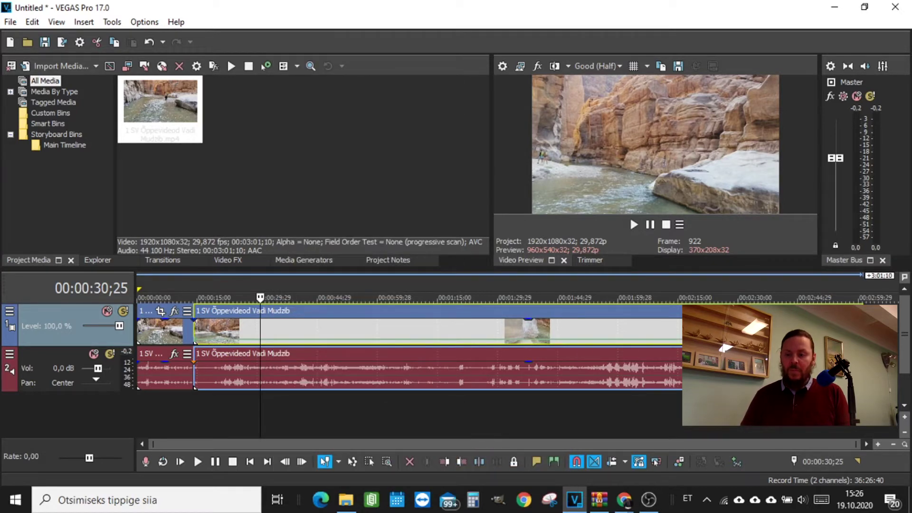
{"action": "mouse_move", "coordinate": [863, 333]}
{"action": "left_mouse_down"}
{"action": "mouse_move", "coordinate": [775, 333]}
{"action": "mouse_move", "coordinate": [849, 332]}
{"action": "left_mouse_up"}
{"action": "left_click_drag", "start_coordinate": [615, 342], "coordinate": [614, 333]}
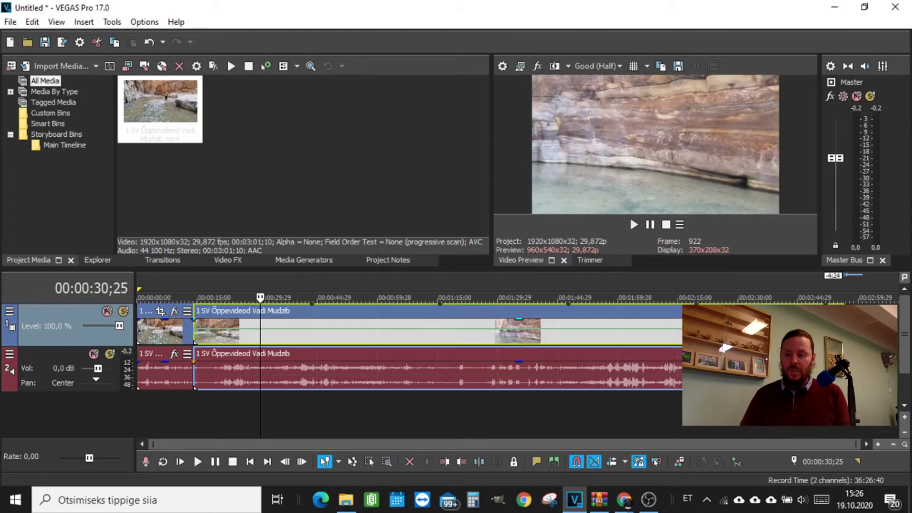
Trim the second clip's end back to about 43 seconds on the timeline and play part of it
{"action": "left_click_drag", "start_coordinate": [848, 333], "coordinate": [311, 329]}
{"action": "key", "text": "space"}
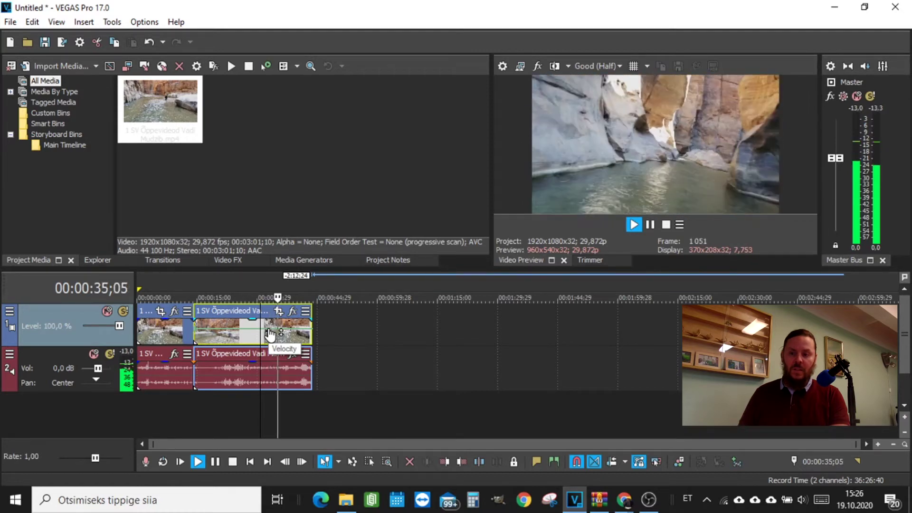
{"action": "key", "text": "Return"}
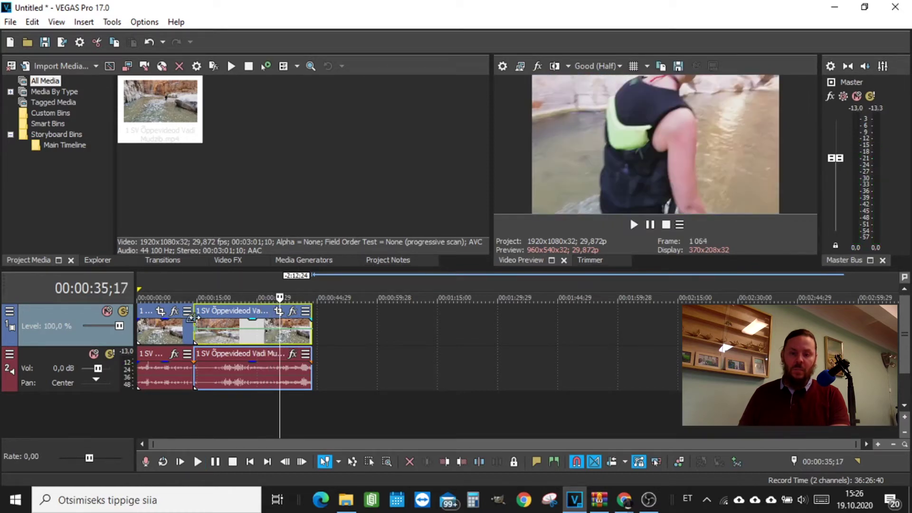
Split the first clip at 00:00:06;14
{"action": "left_click", "coordinate": [162, 326]}
{"action": "right_click", "coordinate": [163, 325]}
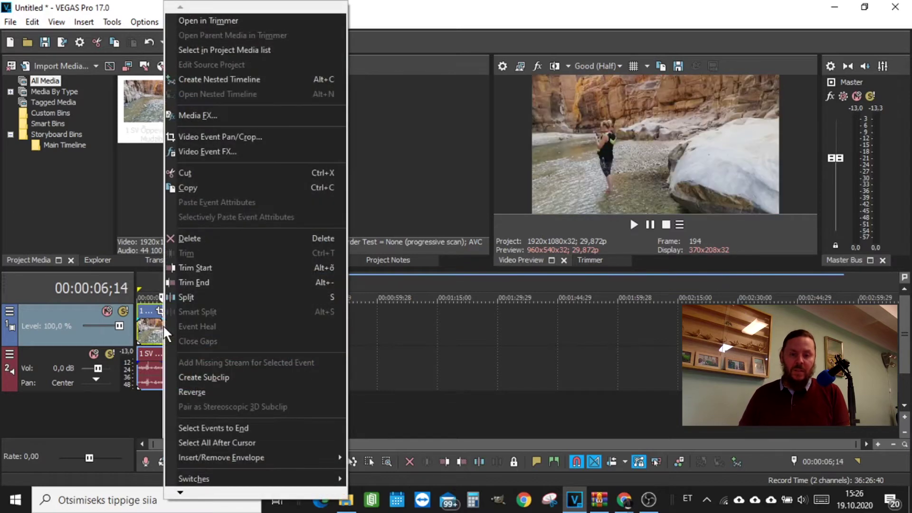
{"action": "left_click", "coordinate": [198, 299]}
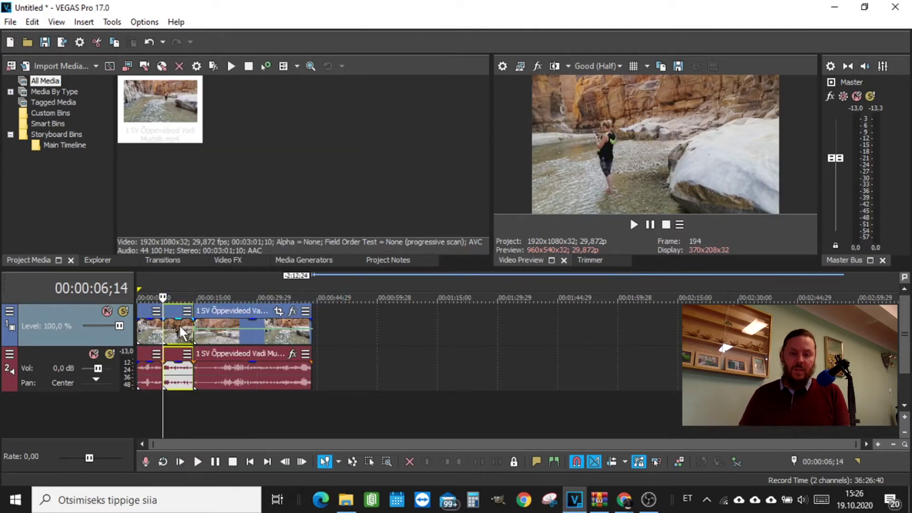
Move the newly split piece behind the sped-up clip and close the gaps so all three clips adjoin
{"action": "left_click_drag", "start_coordinate": [178, 324], "coordinate": [321, 310]}
{"action": "left_click_drag", "start_coordinate": [252, 307], "coordinate": [212, 312]}
{"action": "left_click_drag", "start_coordinate": [319, 313], "coordinate": [288, 312]}
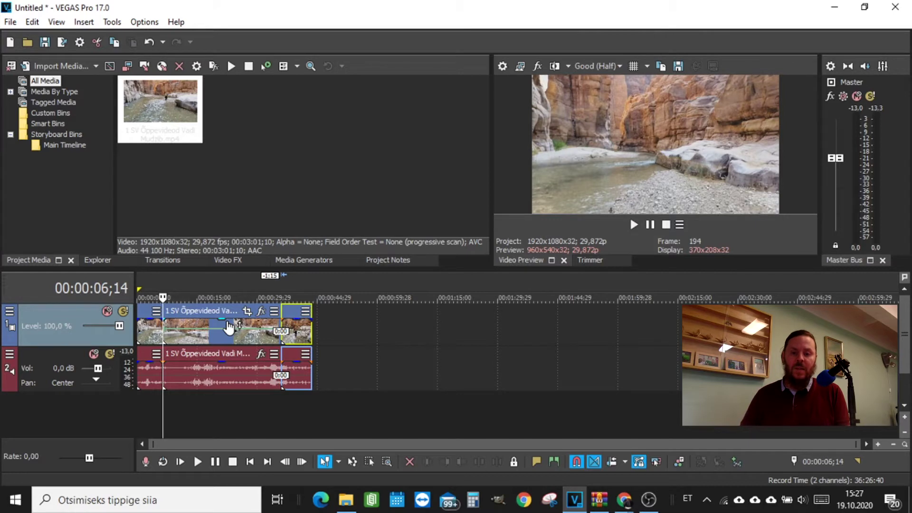
Set the middle, sped-up clip to Disable resample in its event properties
{"action": "left_click", "coordinate": [201, 309]}
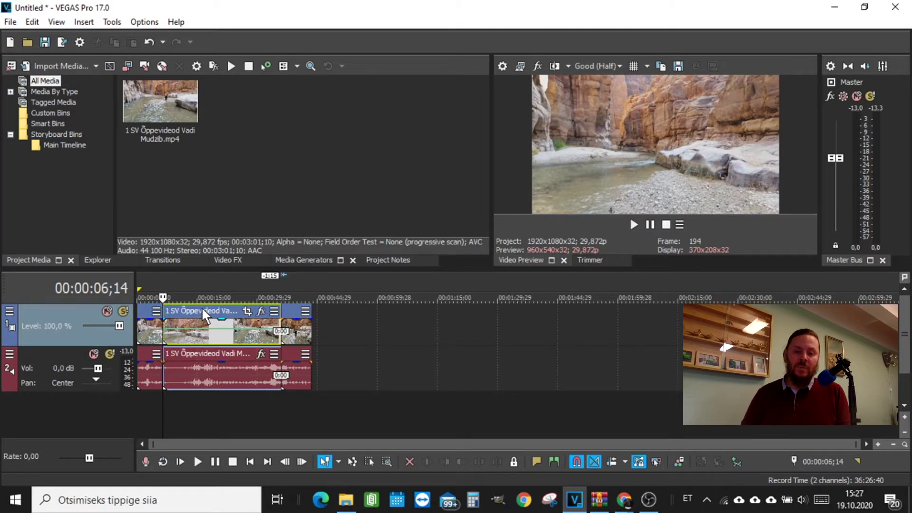
{"action": "right_click", "coordinate": [202, 307]}
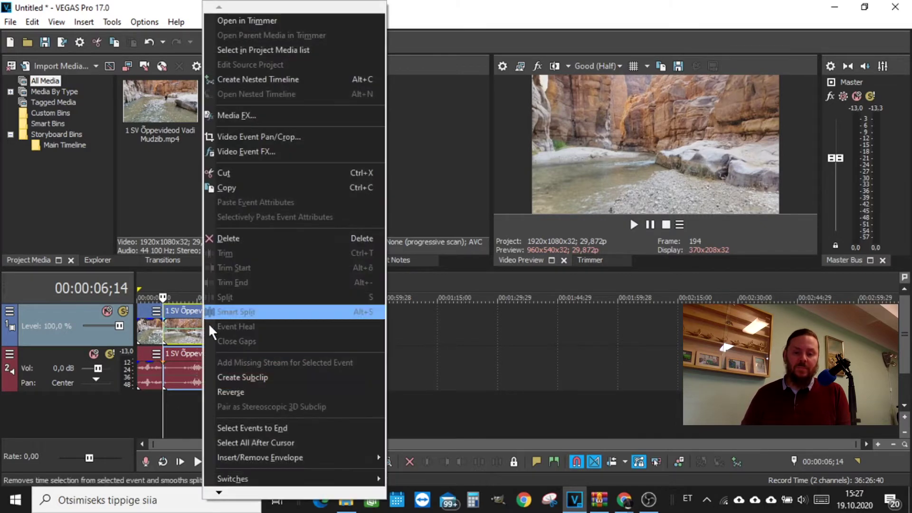
{"action": "mouse_move", "coordinate": [220, 494]}
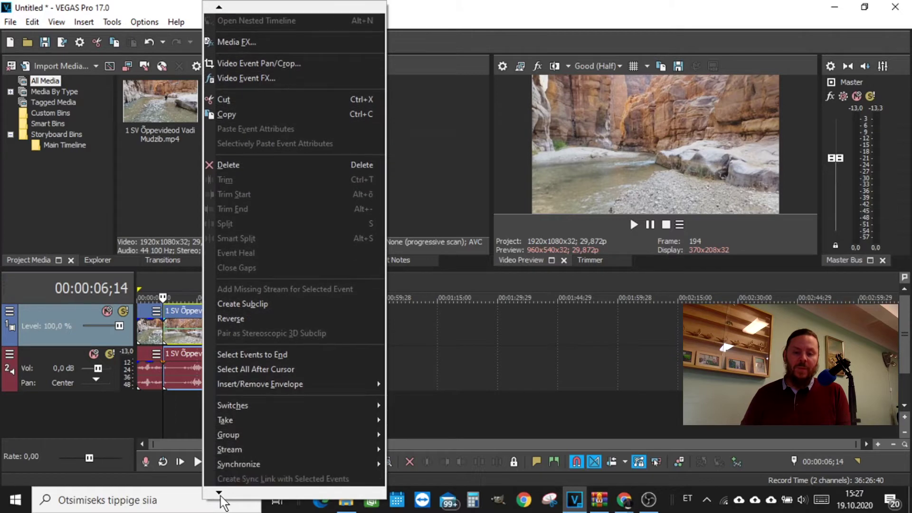
{"action": "left_click", "coordinate": [237, 478]}
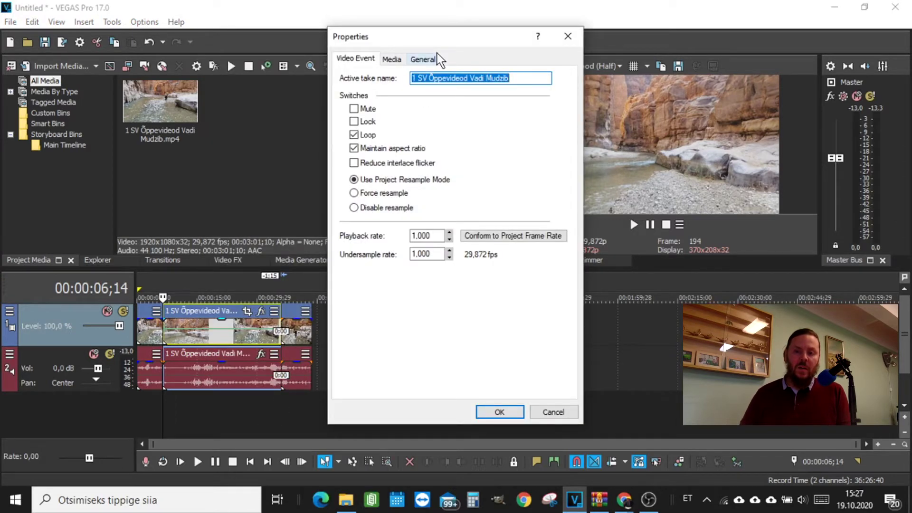
{"action": "left_click", "coordinate": [354, 208]}
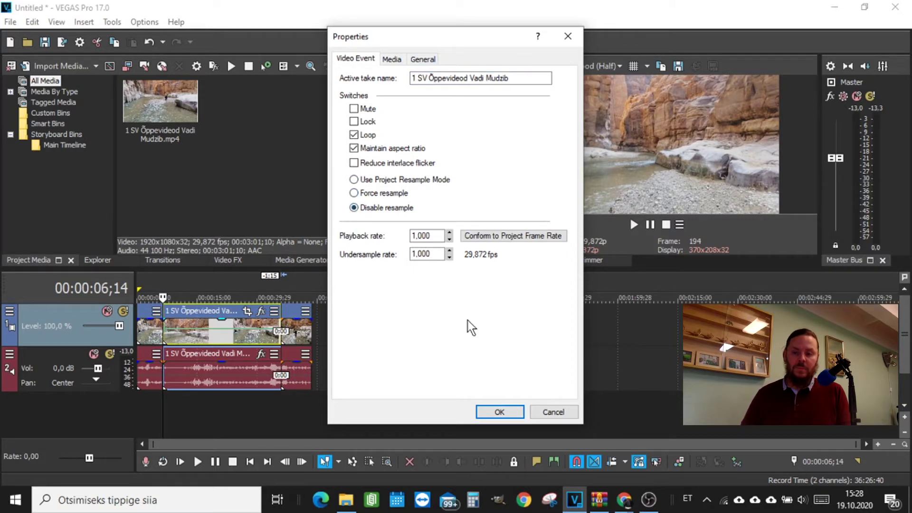
{"action": "left_click", "coordinate": [498, 412]}
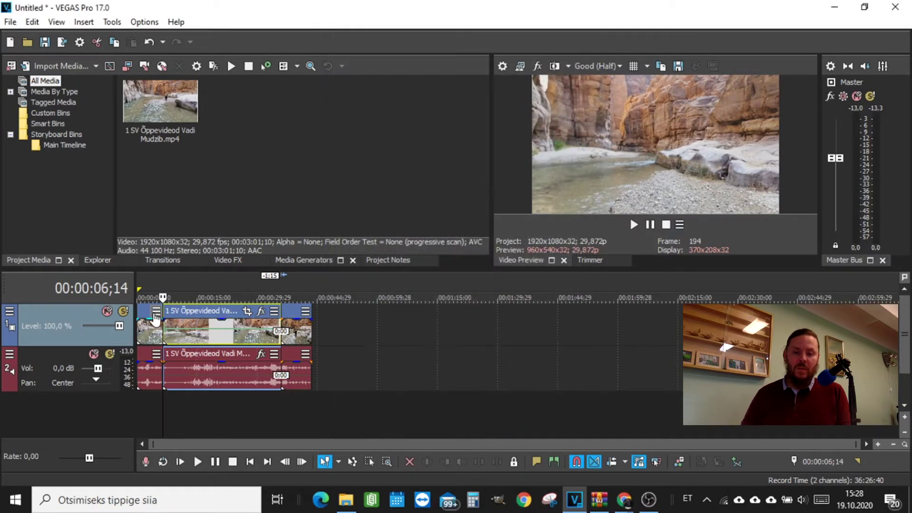
Set the first clip on the timeline to Disable resample in its event properties
{"action": "right_click", "coordinate": [141, 309]}
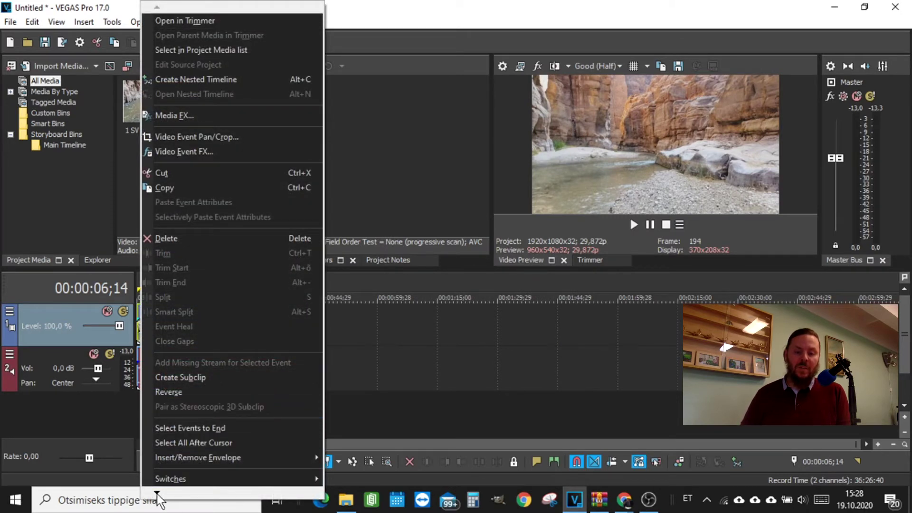
{"action": "mouse_move", "coordinate": [157, 494]}
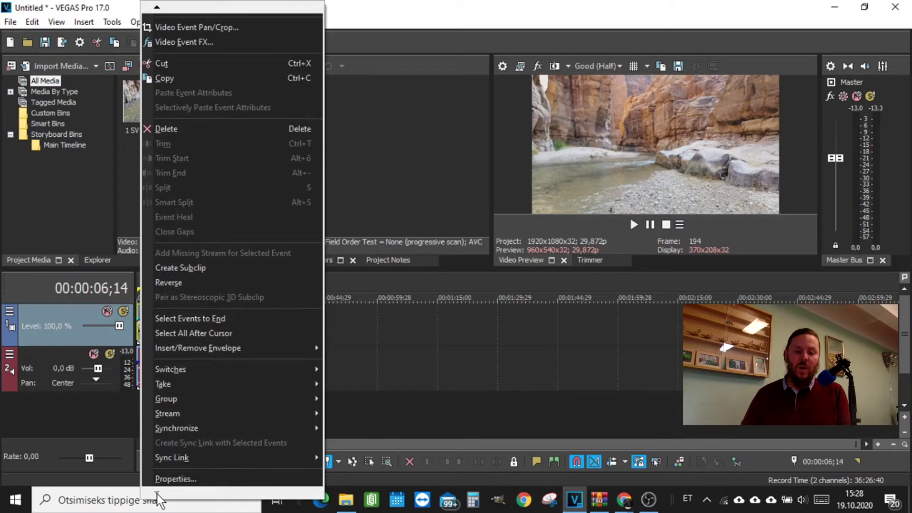
{"action": "left_click", "coordinate": [177, 481]}
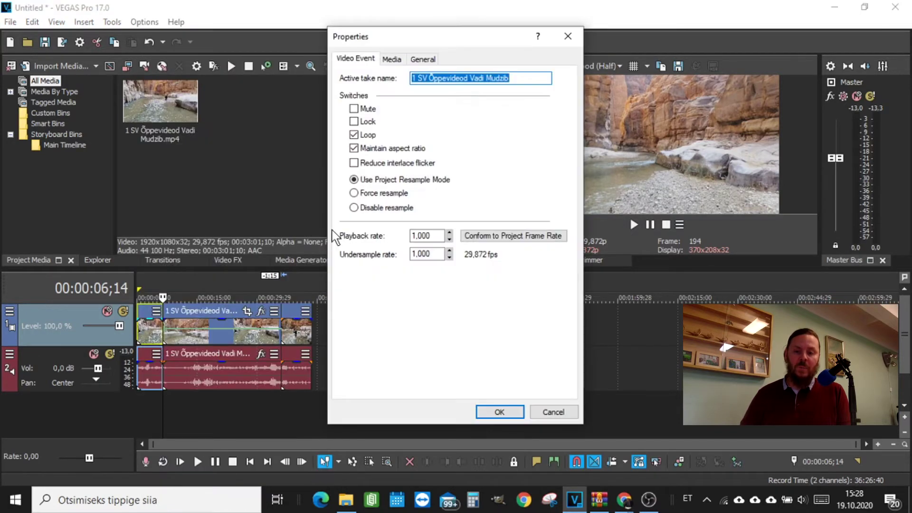
{"action": "left_click", "coordinate": [354, 207]}
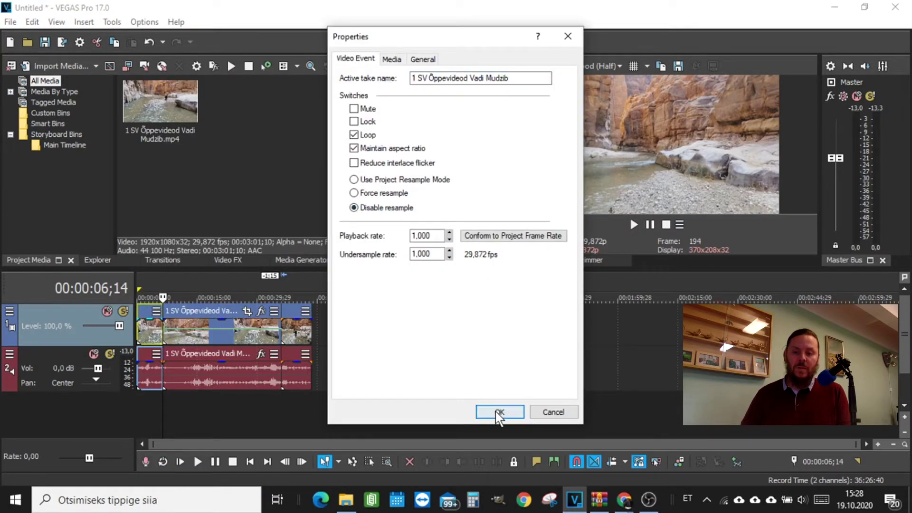
{"action": "left_click", "coordinate": [497, 411]}
Set the last clip on the timeline to Disable resample in its event properties
{"action": "right_click", "coordinate": [288, 310]}
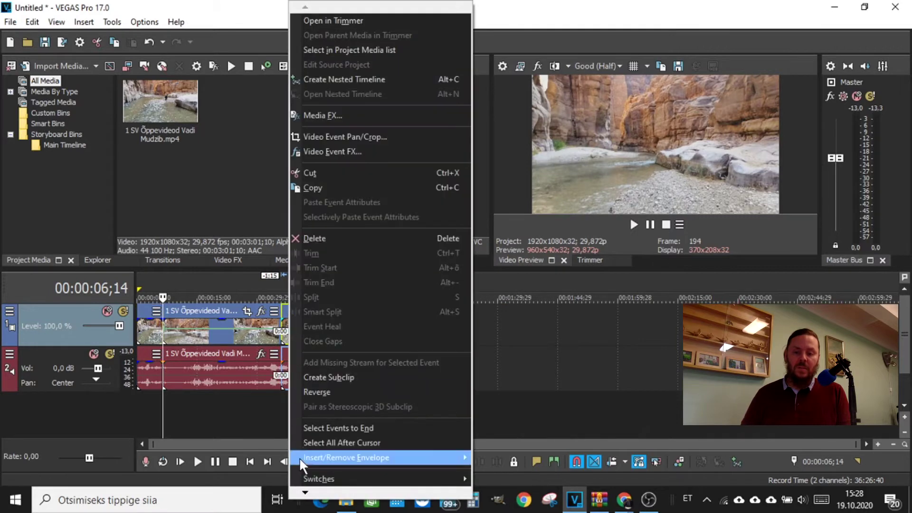
{"action": "mouse_move", "coordinate": [305, 494]}
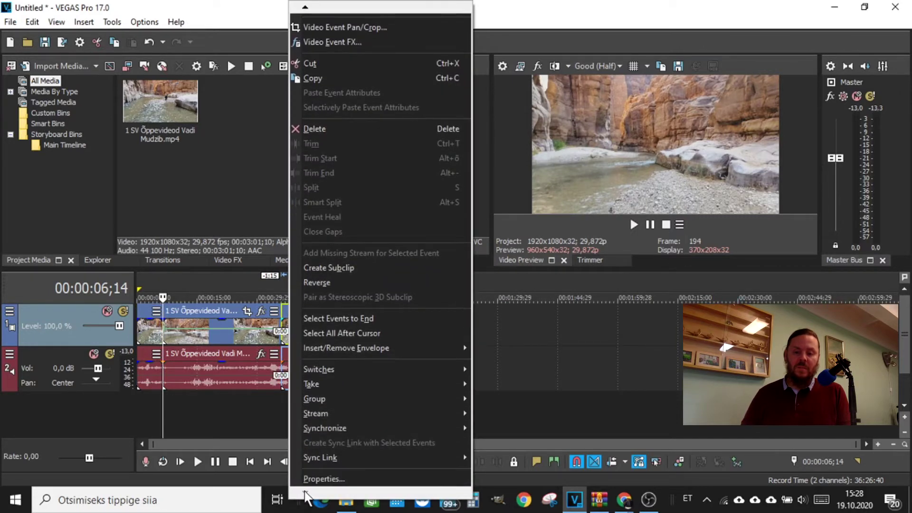
{"action": "left_click", "coordinate": [313, 478]}
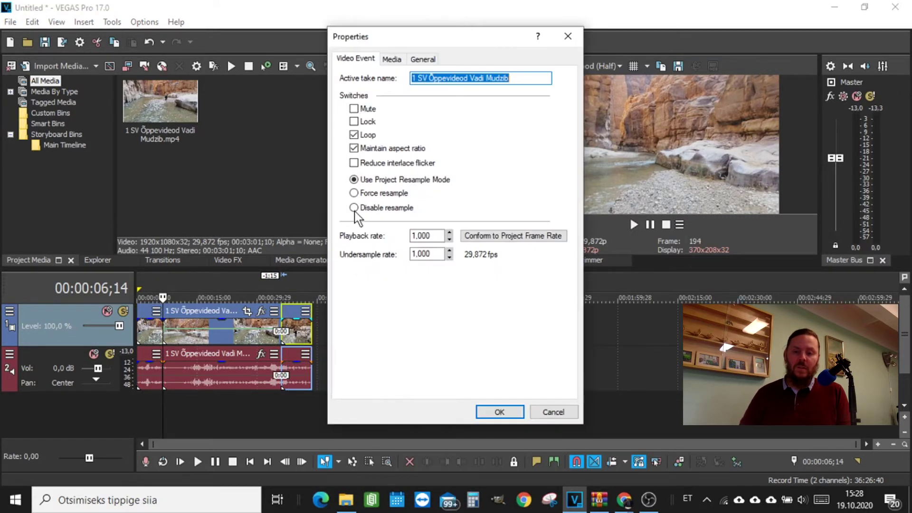
{"action": "left_click", "coordinate": [354, 209]}
{"action": "left_click", "coordinate": [499, 411]}
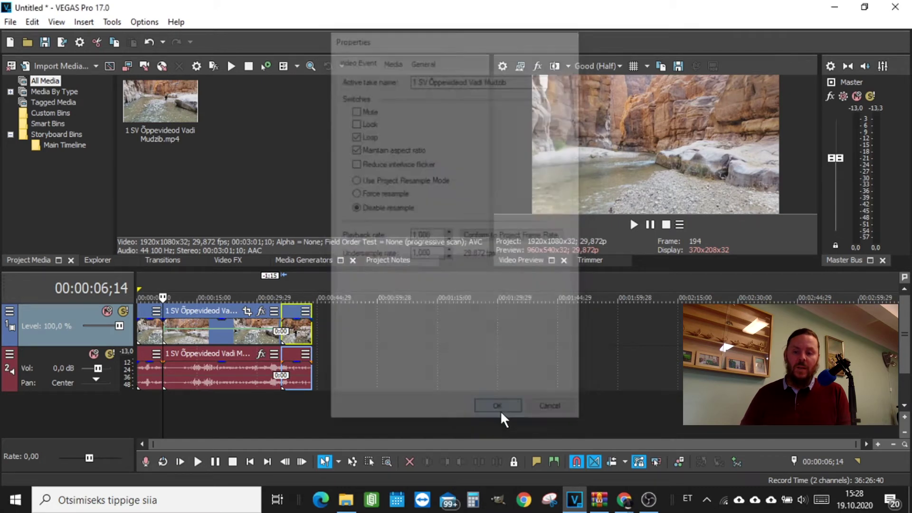
Open the project video properties and choose Best as the full-resolution rendering quality
{"action": "left_click", "coordinate": [197, 314]}
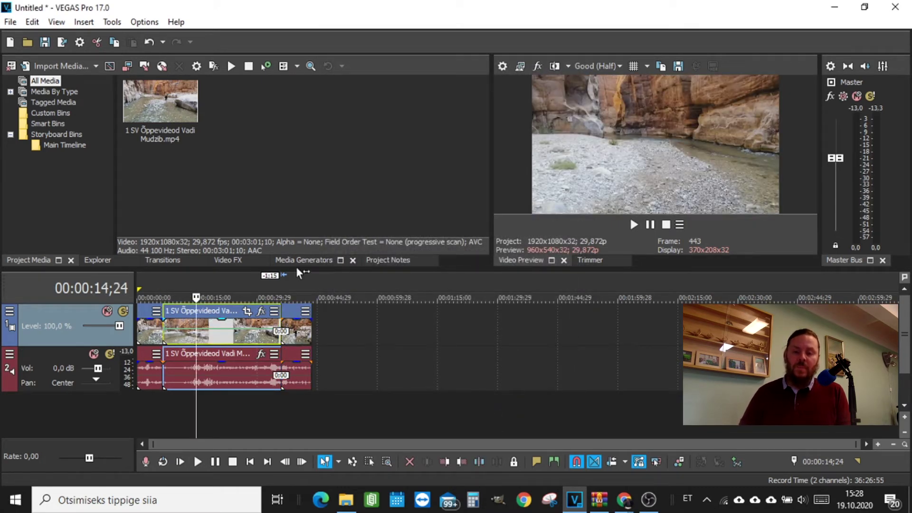
{"action": "left_click", "coordinate": [503, 65]}
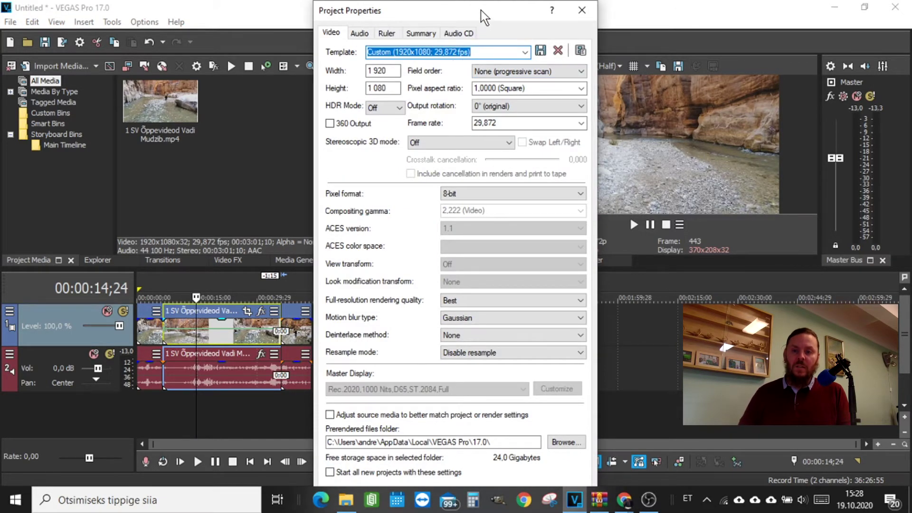
{"action": "left_click_drag", "start_coordinate": [481, 14], "coordinate": [354, 21]}
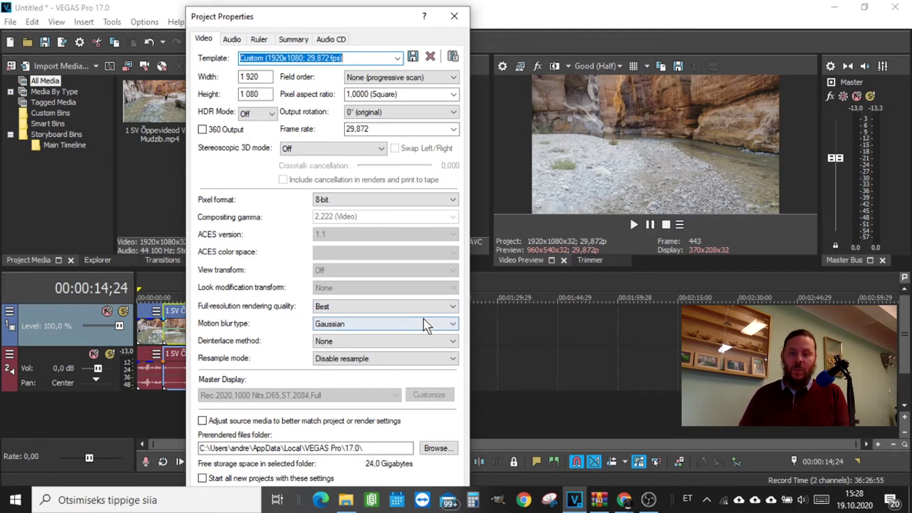
{"action": "left_click", "coordinate": [449, 309]}
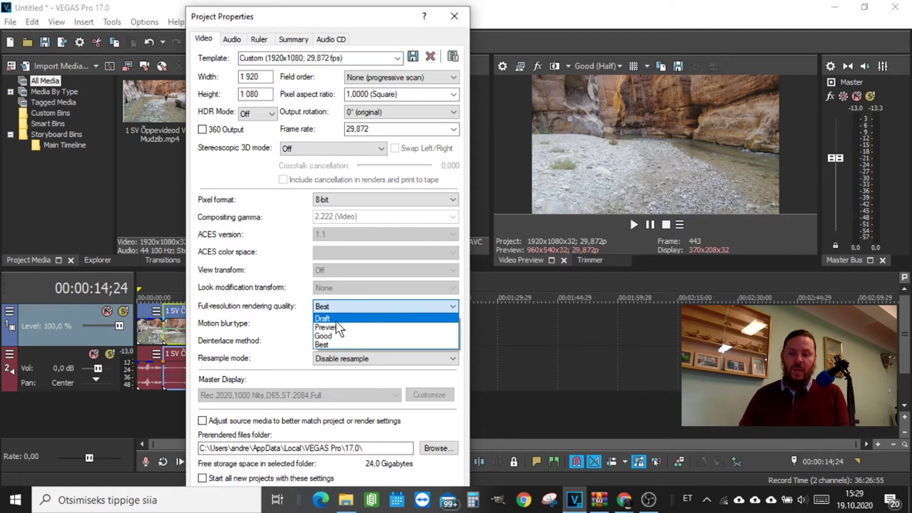
{"action": "left_click", "coordinate": [327, 344]}
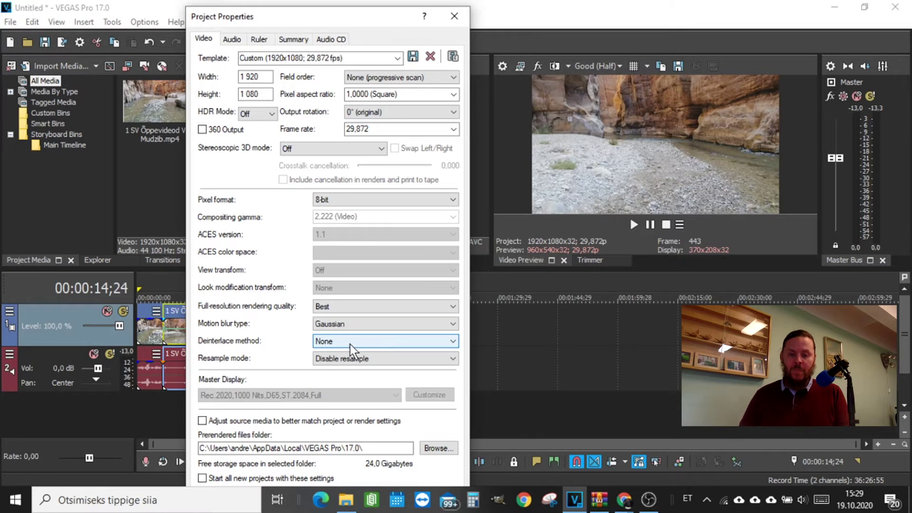
Choose Gaussian motion blur and Disable resample in the project's video properties and apply the settings
{"action": "left_click", "coordinate": [450, 325]}
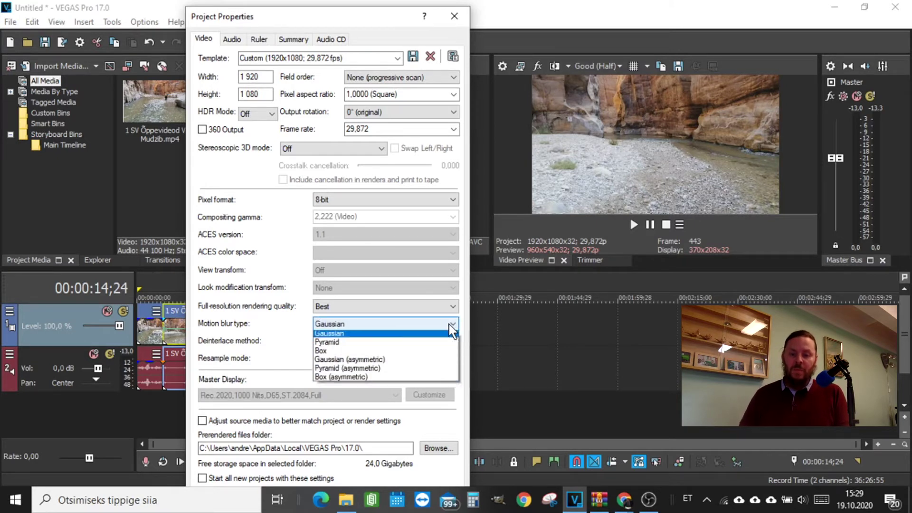
{"action": "left_click", "coordinate": [366, 335]}
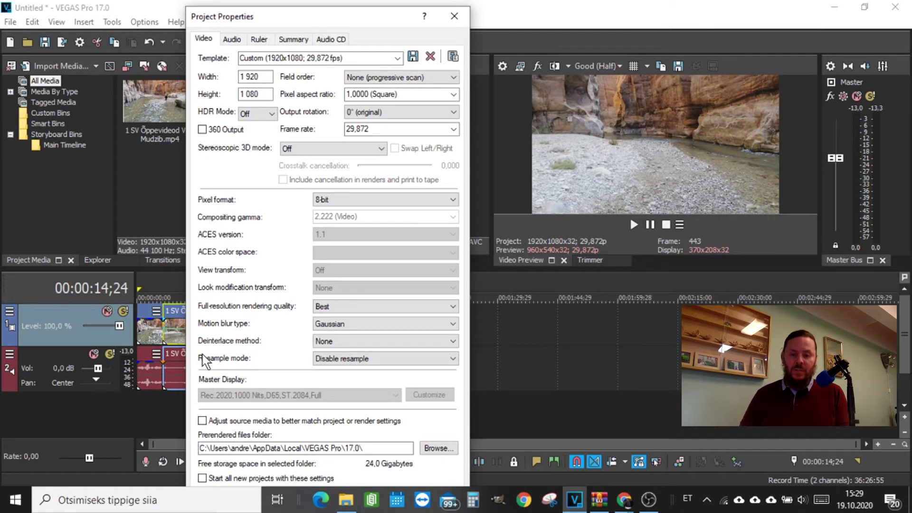
{"action": "left_click", "coordinate": [450, 359]}
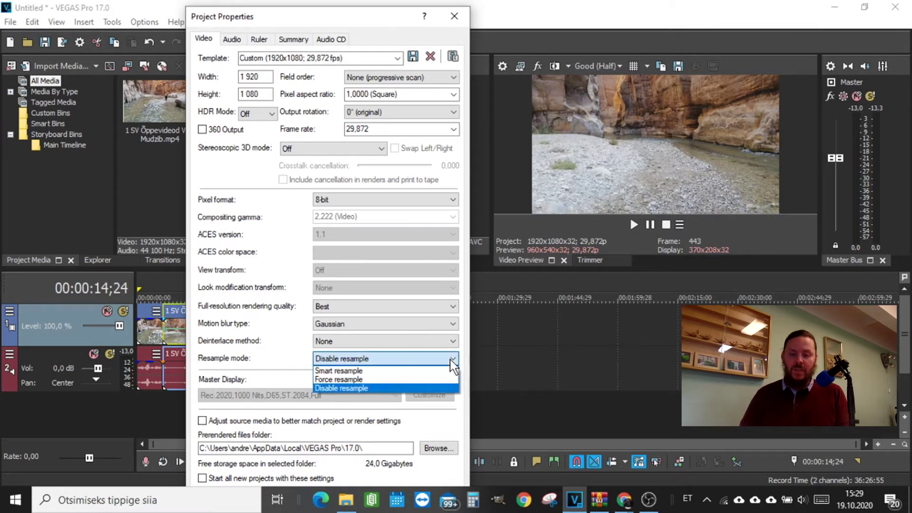
{"action": "left_click", "coordinate": [344, 389]}
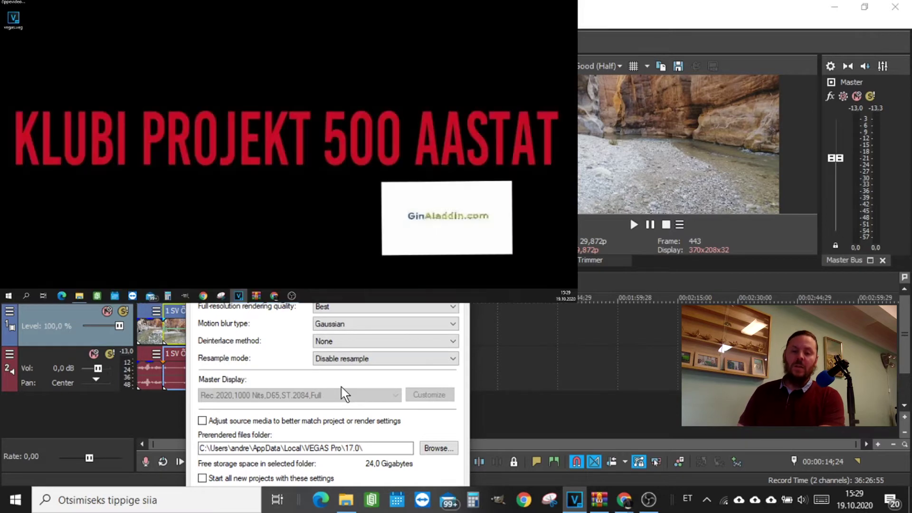
{"action": "left_click_drag", "start_coordinate": [316, 24], "coordinate": [81, 0]}
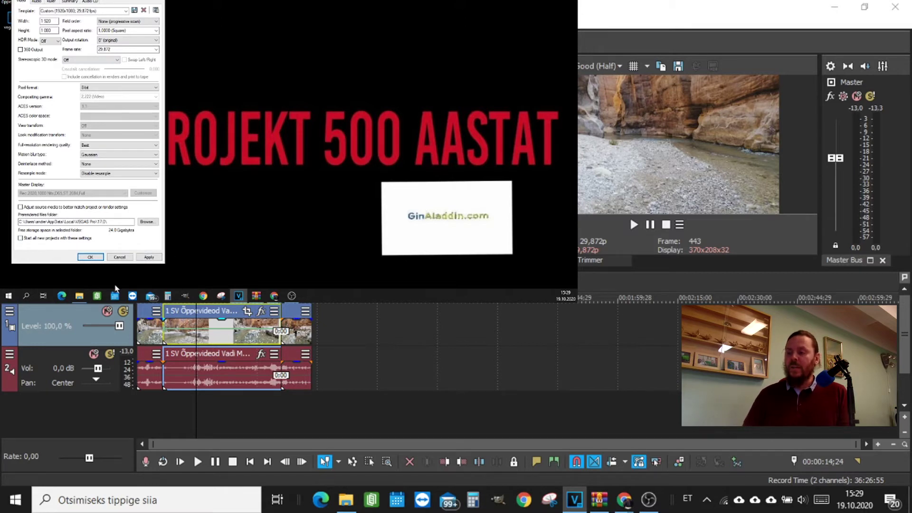
{"action": "left_click", "coordinate": [150, 259]}
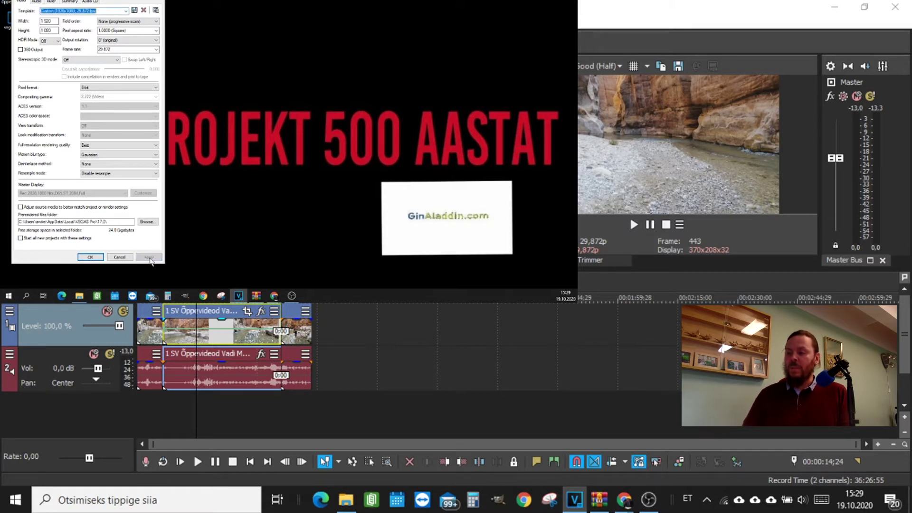
{"action": "left_click", "coordinate": [93, 257]}
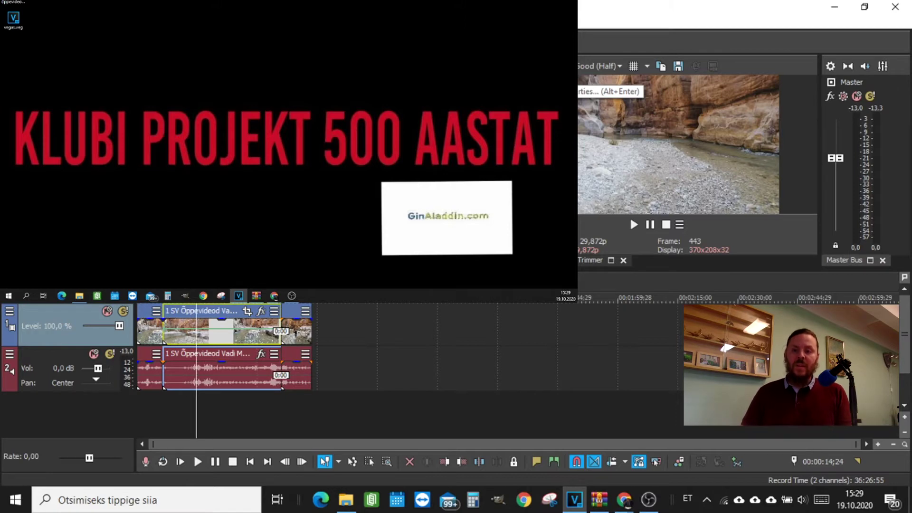
Reopen the project properties, name the template youtube, choose Disable resample as the resample mode and confirm
{"action": "key", "text": "alt+Return"}
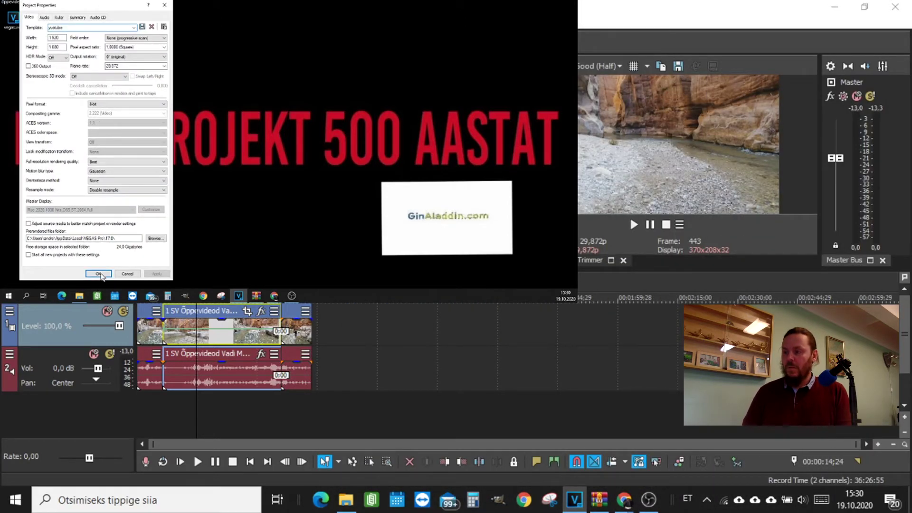
{"action": "left_click", "coordinate": [130, 191]}
{"action": "left_click", "coordinate": [126, 201]}
{"action": "left_click", "coordinate": [133, 191]}
{"action": "left_click", "coordinate": [114, 202]}
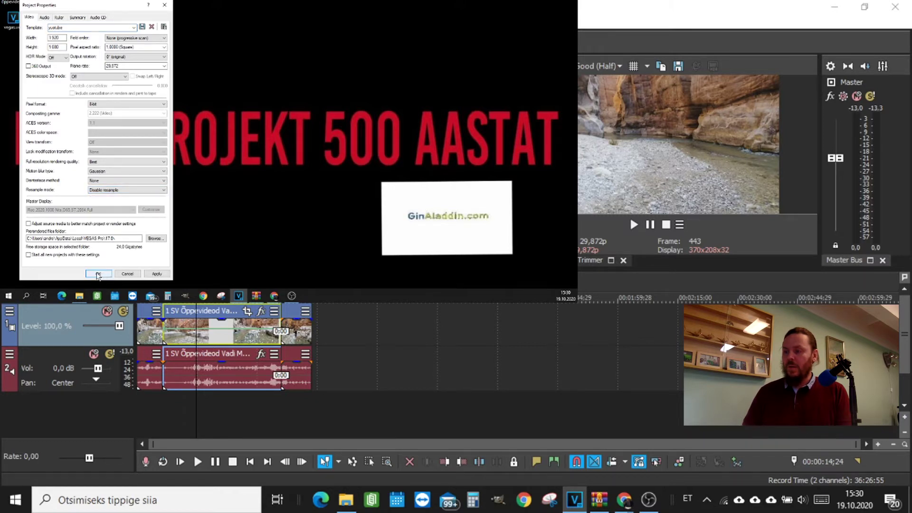
{"action": "left_click", "coordinate": [98, 274]}
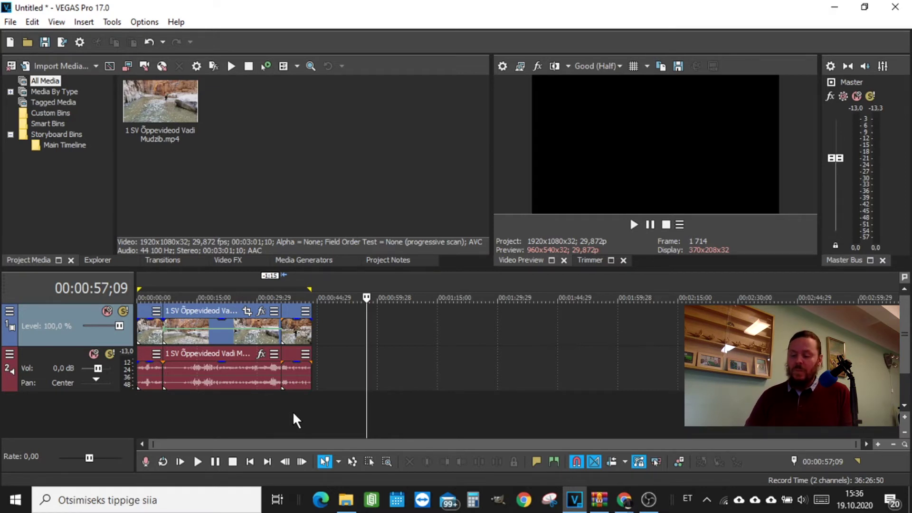
Try selecting the full span of the three clips as the time range, clearing the selection each time
{"action": "double_click", "coordinate": [234, 414]}
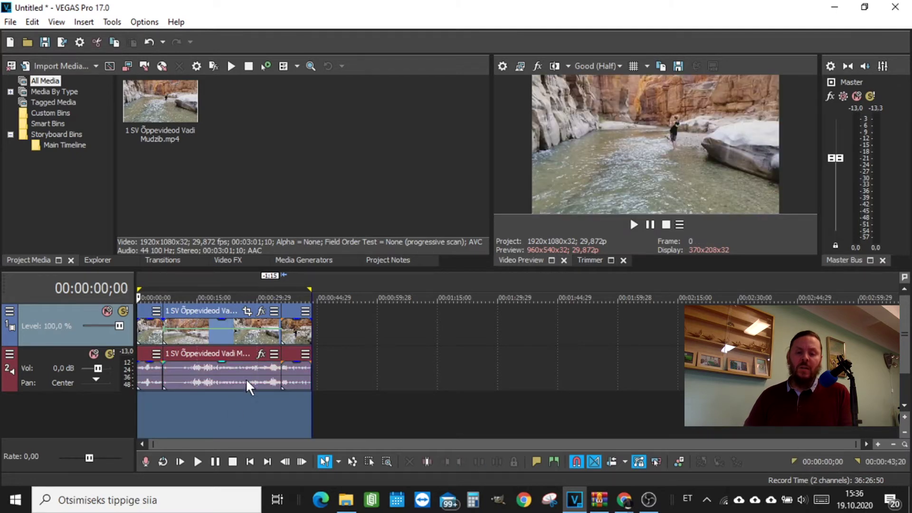
{"action": "left_click", "coordinate": [341, 416]}
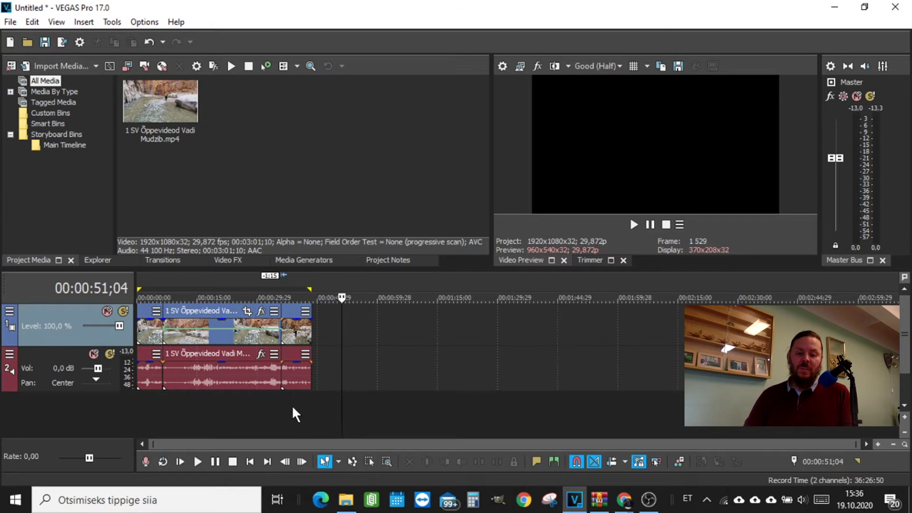
{"action": "double_click", "coordinate": [248, 414]}
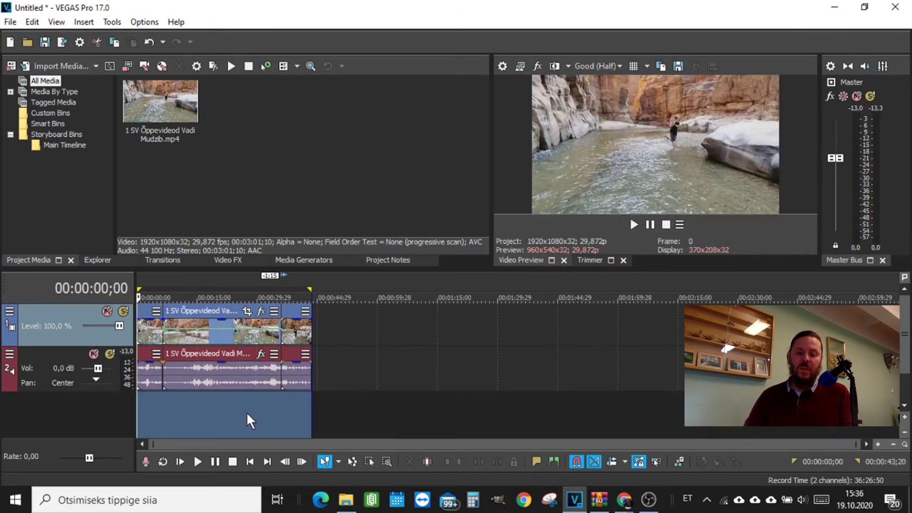
{"action": "left_click", "coordinate": [326, 408]}
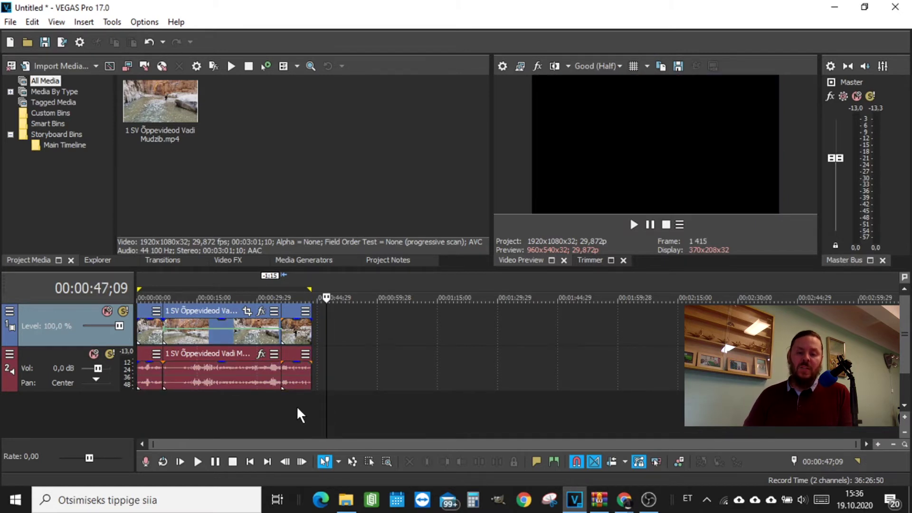
Mark a partial time range on the timeline, clear it, and select the full span of all three clips
{"action": "left_click_drag", "start_coordinate": [297, 411], "coordinate": [147, 417]}
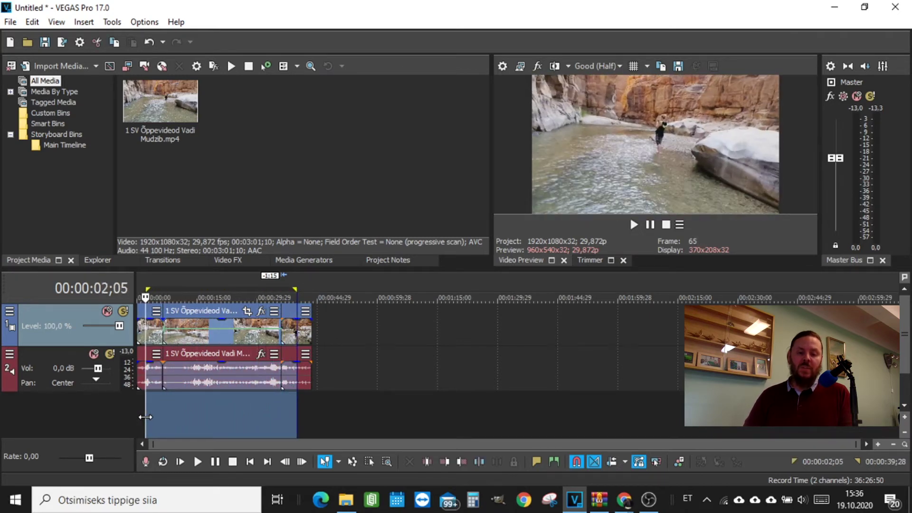
{"action": "left_click", "coordinate": [316, 415]}
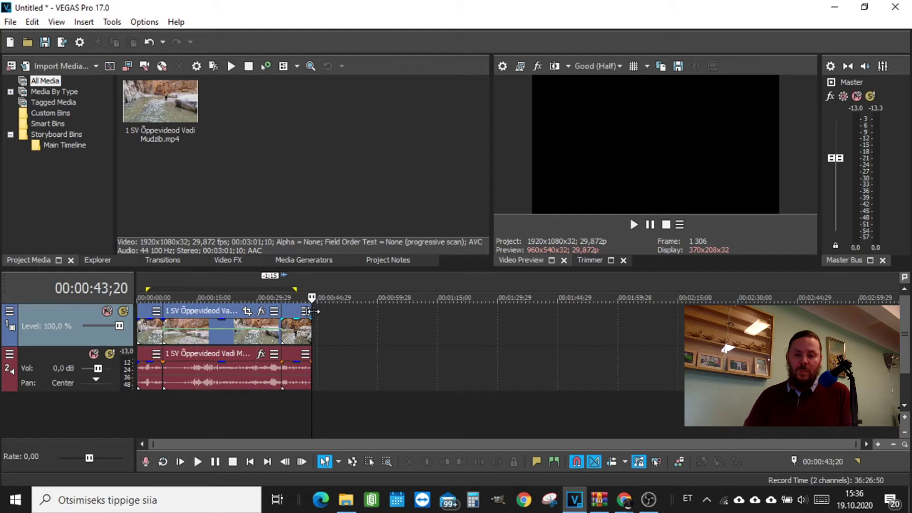
{"action": "left_click", "coordinate": [330, 327]}
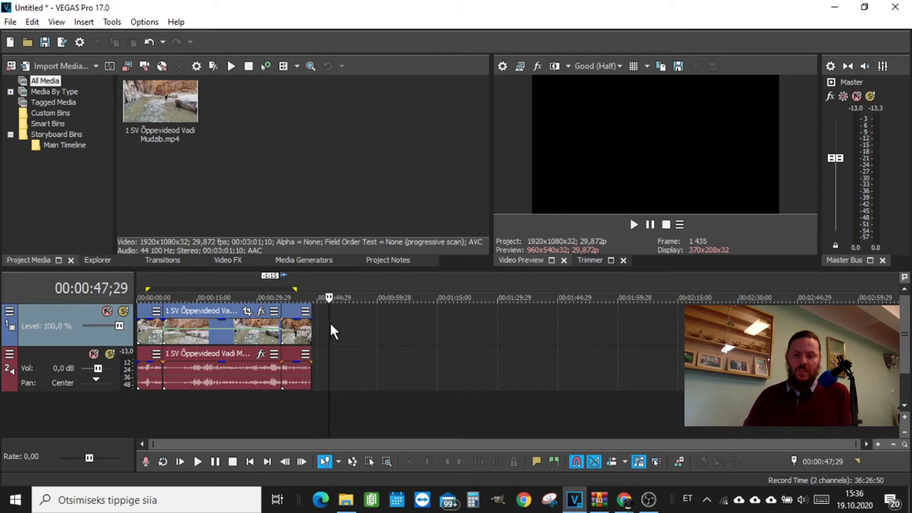
{"action": "left_click", "coordinate": [384, 336]}
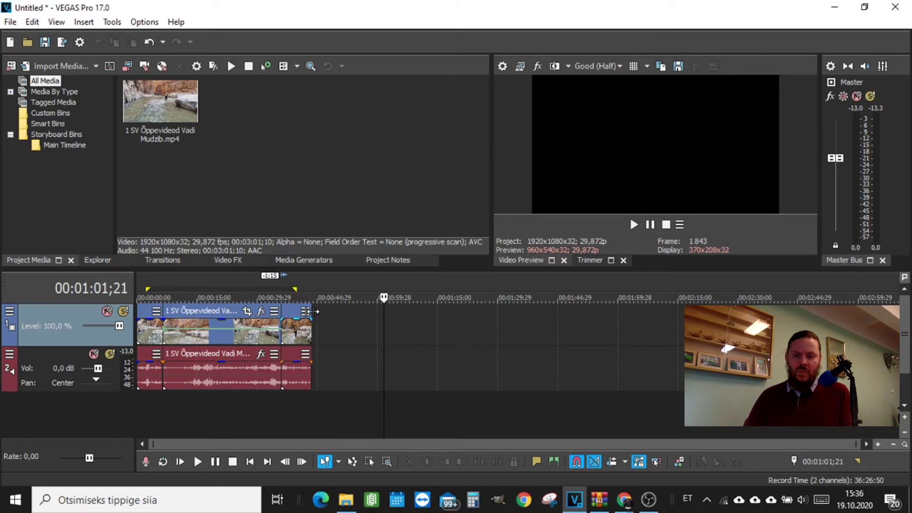
{"action": "double_click", "coordinate": [229, 414]}
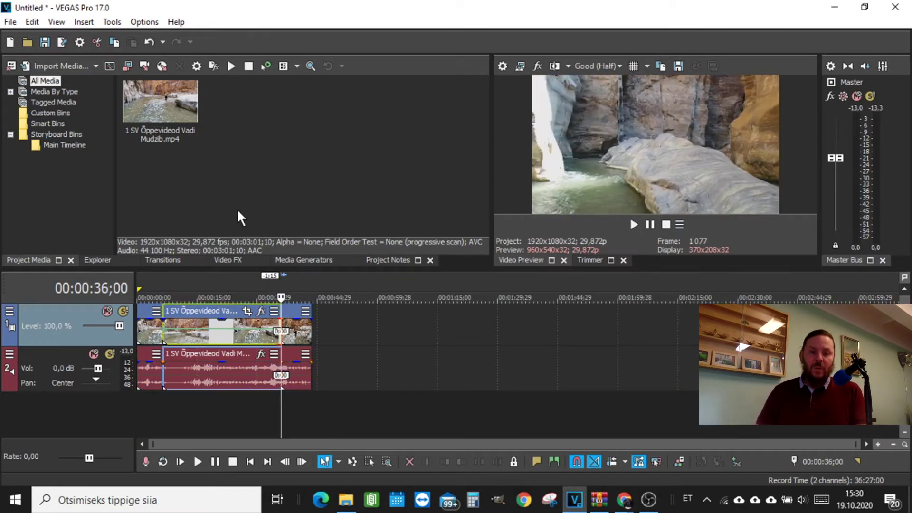
Open the project's render settings and choose the Sony AVC/MVC format with the Internet 1920x1080-30p template
{"action": "left_click", "coordinate": [11, 22]}
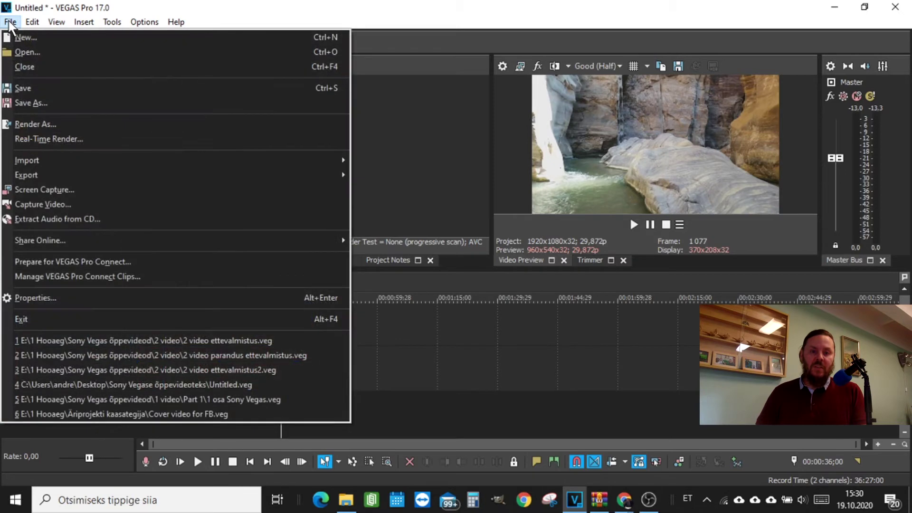
{"action": "left_click", "coordinate": [38, 124]}
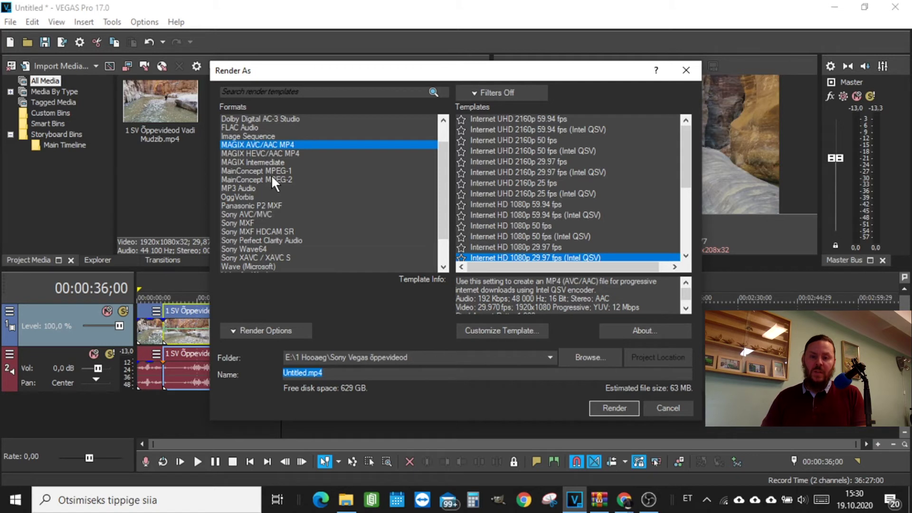
{"action": "left_click", "coordinate": [261, 215]}
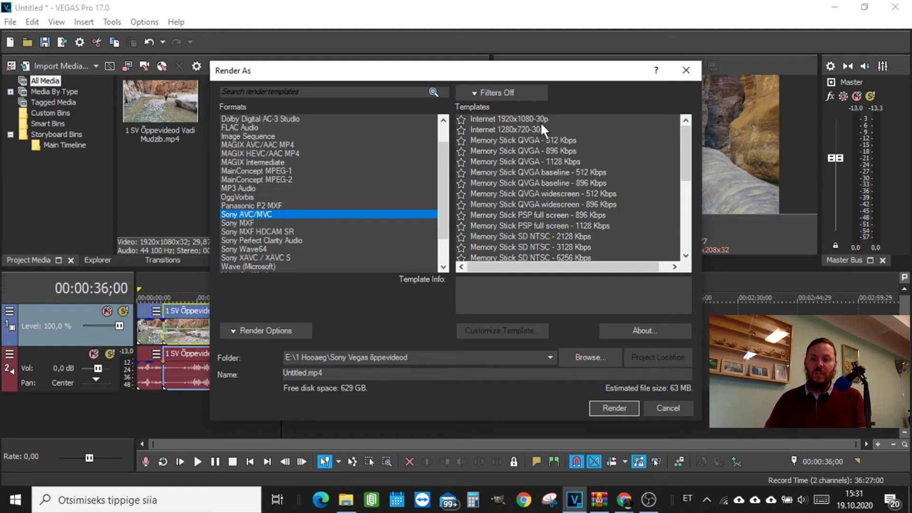
{"action": "left_click", "coordinate": [524, 121]}
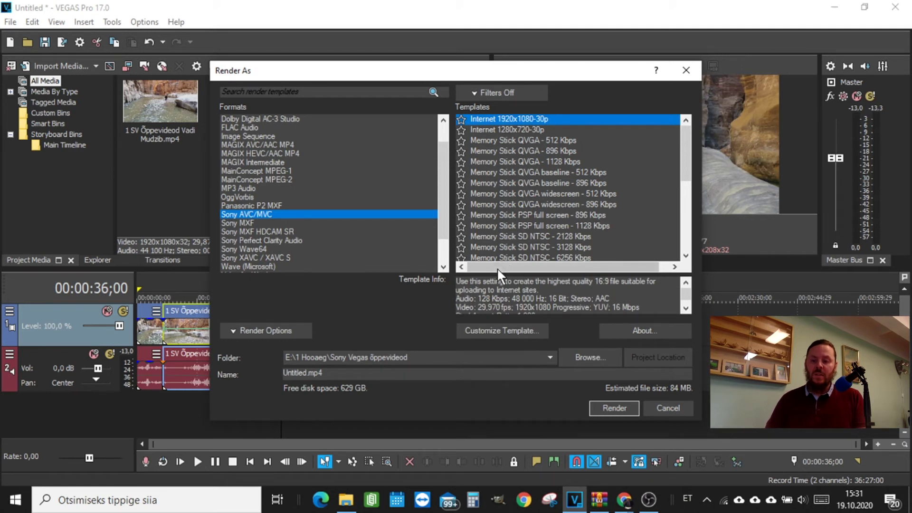
Customize the render template, naming it yuotube and choosing the High definition (1920x1080) frame size
{"action": "left_click", "coordinate": [495, 331]}
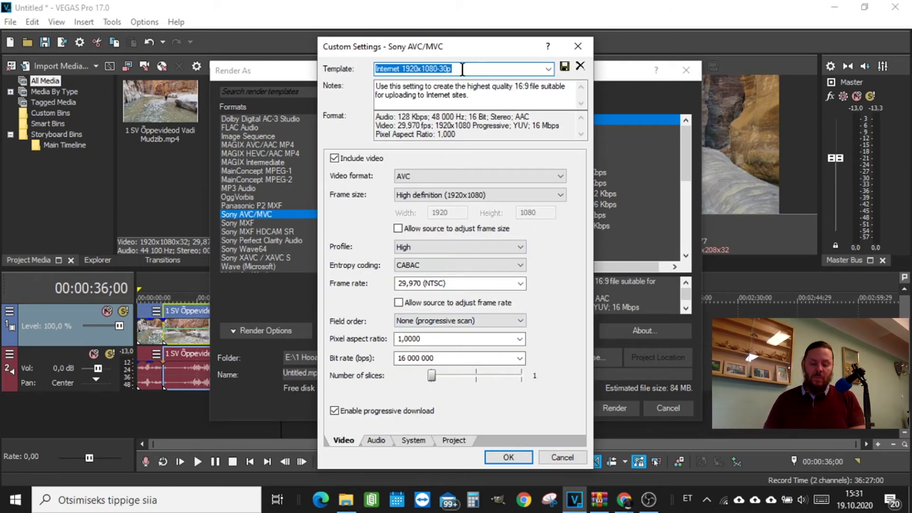
{"action": "type", "text": "yuotube"}
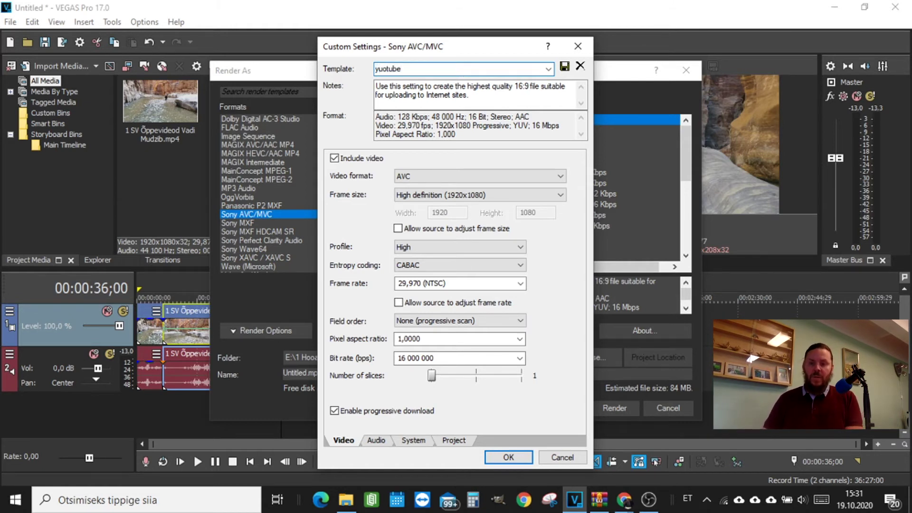
{"action": "key", "text": "Tab"}
{"action": "key", "text": "Tab"}
{"action": "key", "text": "Tab"}
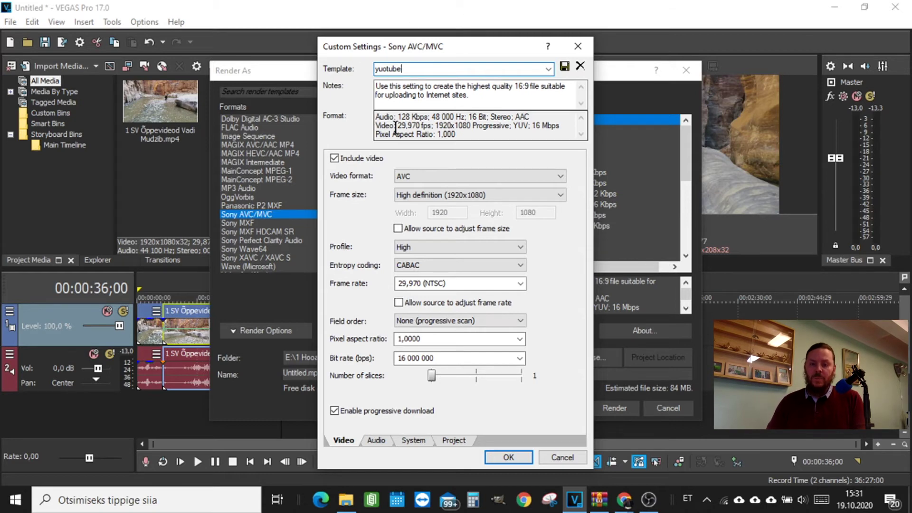
{"action": "left_click_drag", "start_coordinate": [462, 43], "coordinate": [254, 15]}
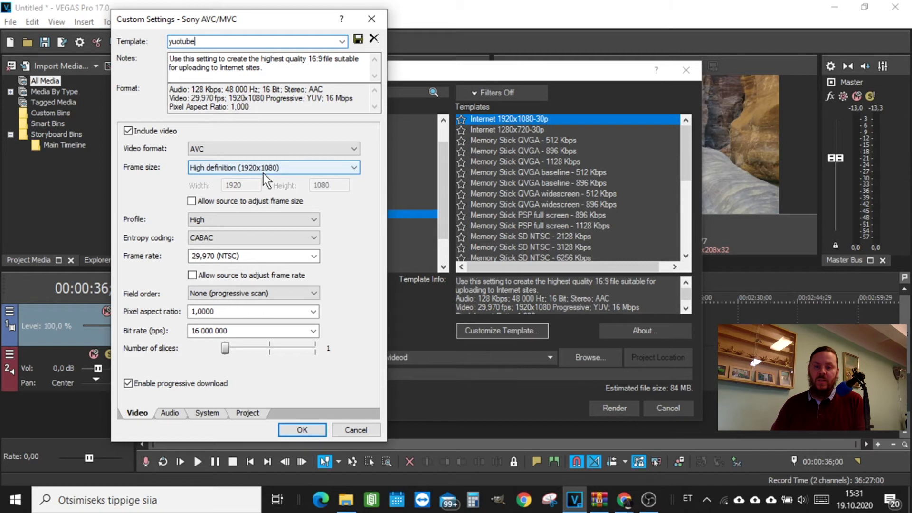
{"action": "left_click", "coordinate": [346, 167]}
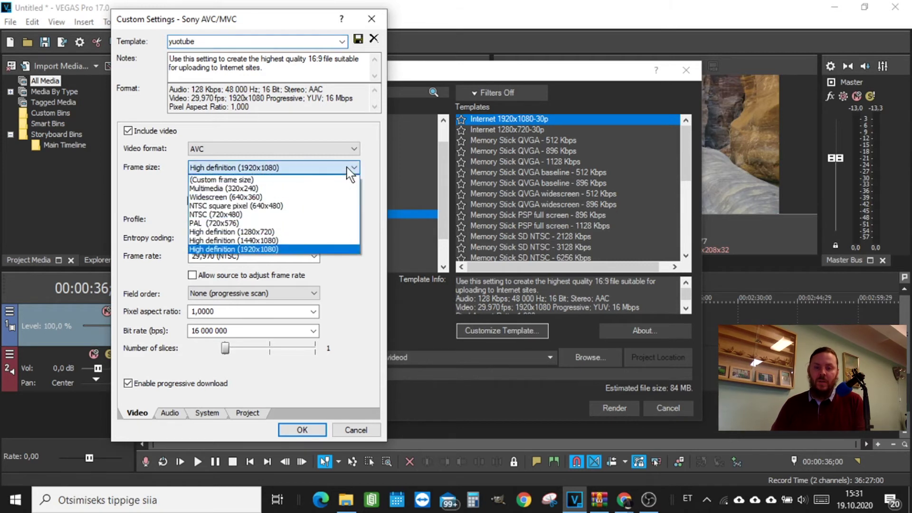
{"action": "left_click", "coordinate": [250, 249]}
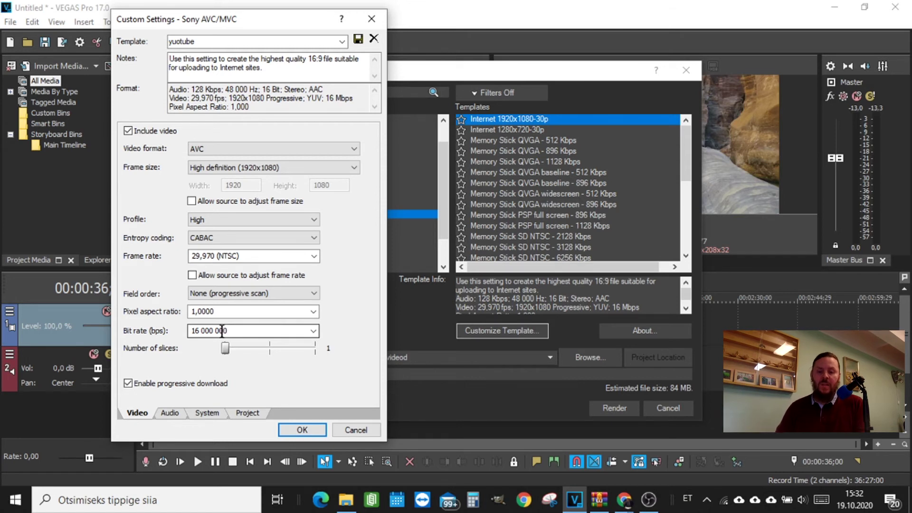
Set the audio bit rate of the render template to 384 000 bps
{"action": "left_click", "coordinate": [168, 413]}
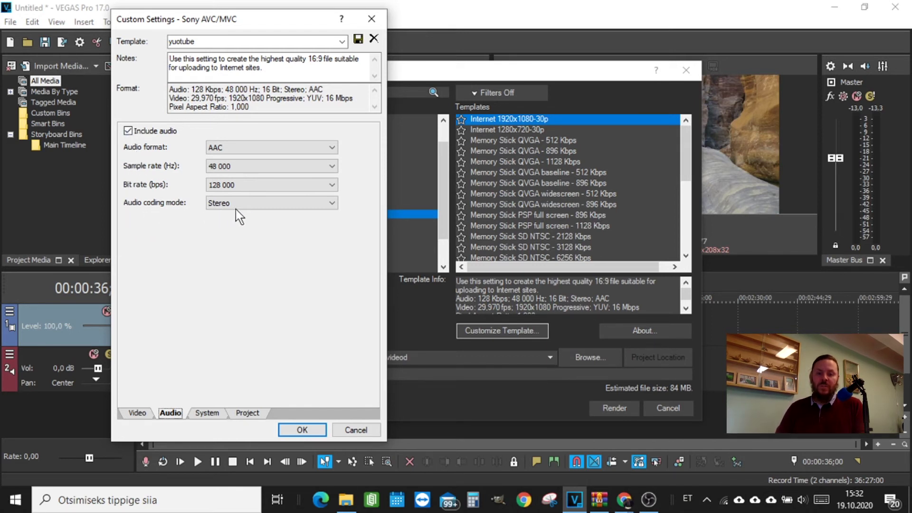
{"action": "left_click", "coordinate": [327, 183]}
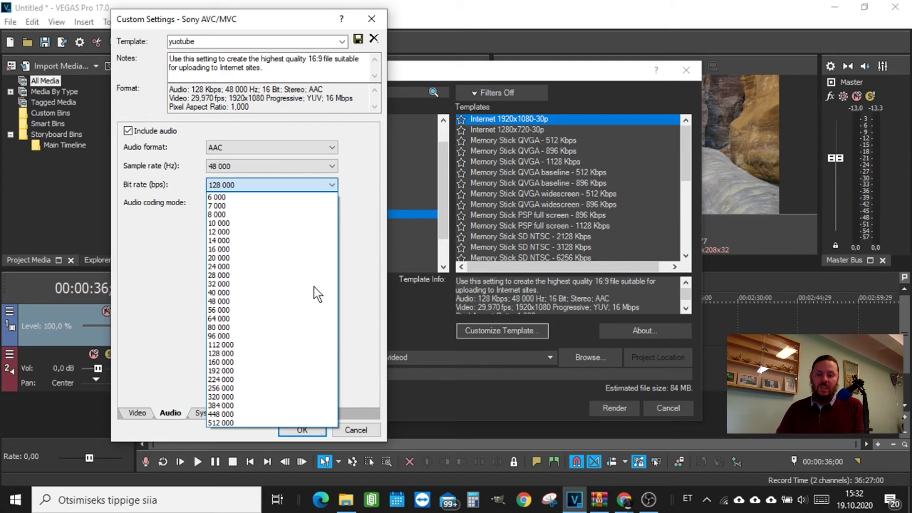
{"action": "left_click", "coordinate": [238, 406]}
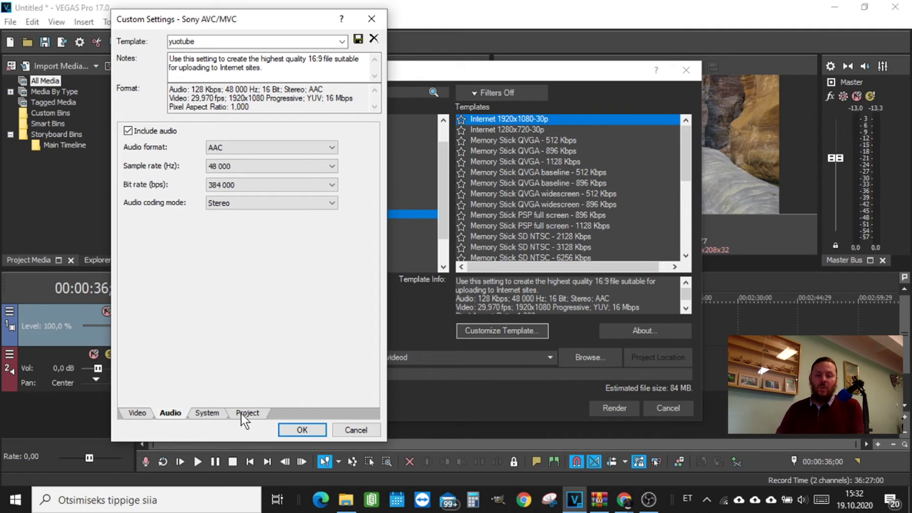
Set the render template's video rendering quality to Best in its project settings
{"action": "left_click", "coordinate": [241, 415]}
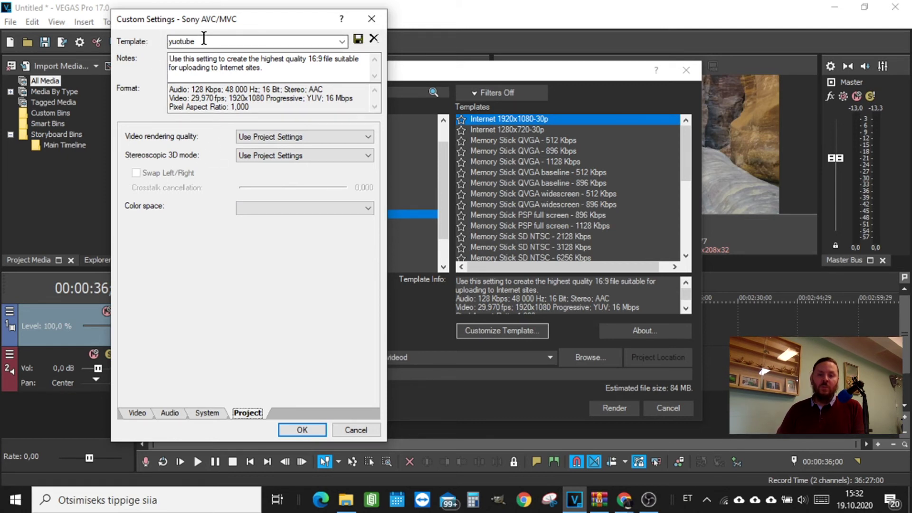
{"action": "left_click", "coordinate": [327, 141]}
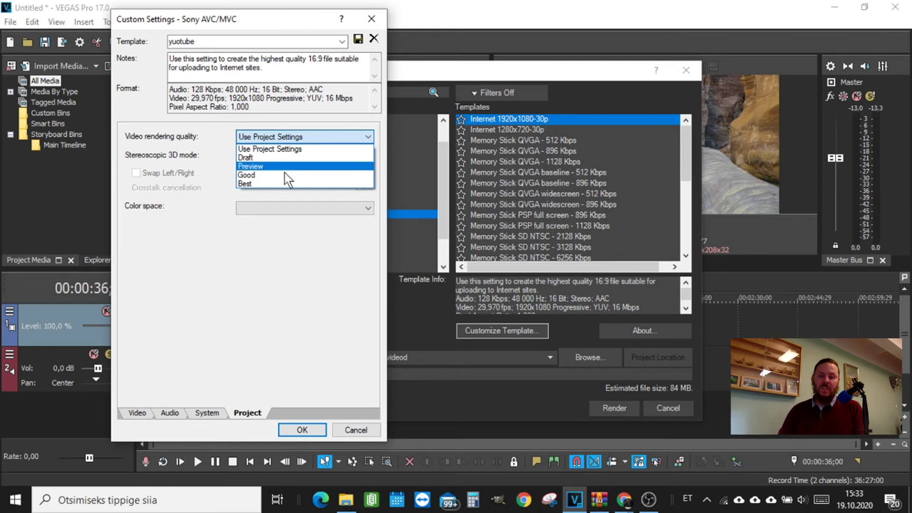
{"action": "left_click", "coordinate": [269, 185]}
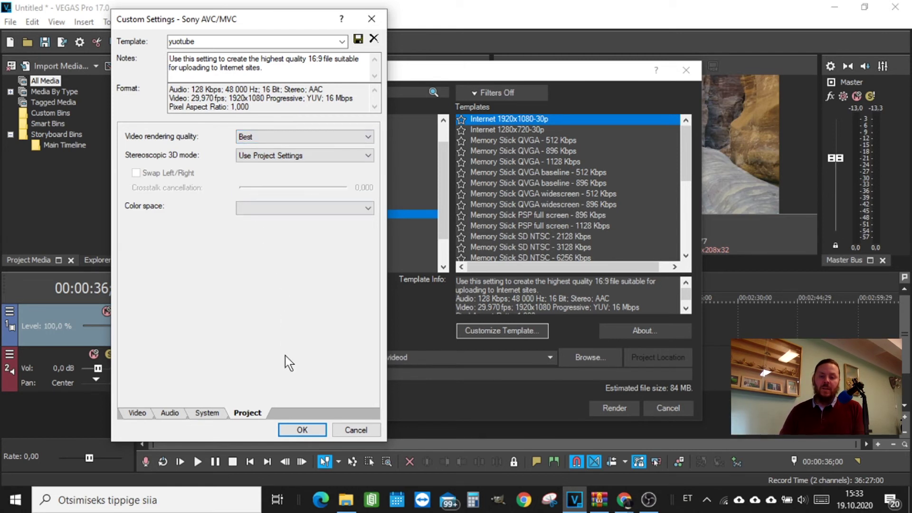
Accept the customized yuotube render template and name the output file Render
{"action": "left_click", "coordinate": [303, 431]}
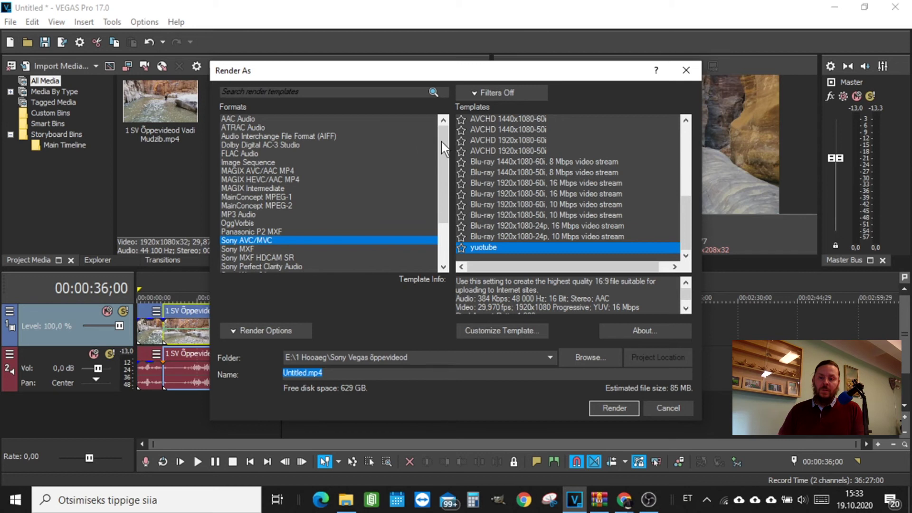
{"action": "scroll", "coordinate": [493, 184], "scroll_direction": "up", "scroll_amount": 8}
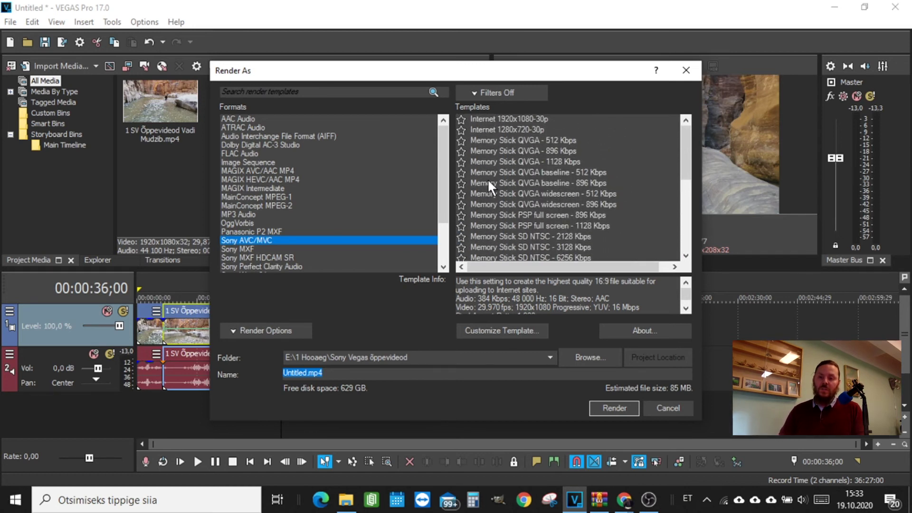
{"action": "scroll", "coordinate": [495, 170], "scroll_direction": "down", "scroll_amount": 8}
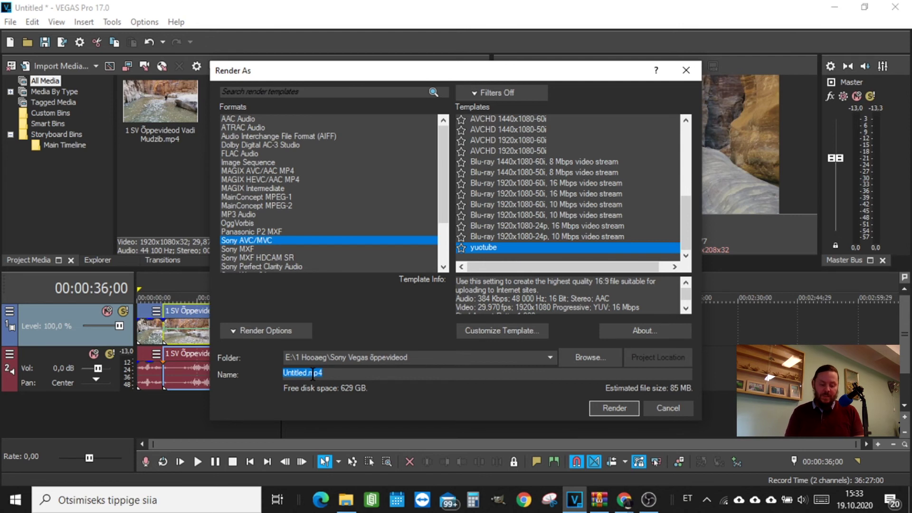
{"action": "type", "text": "Render"}
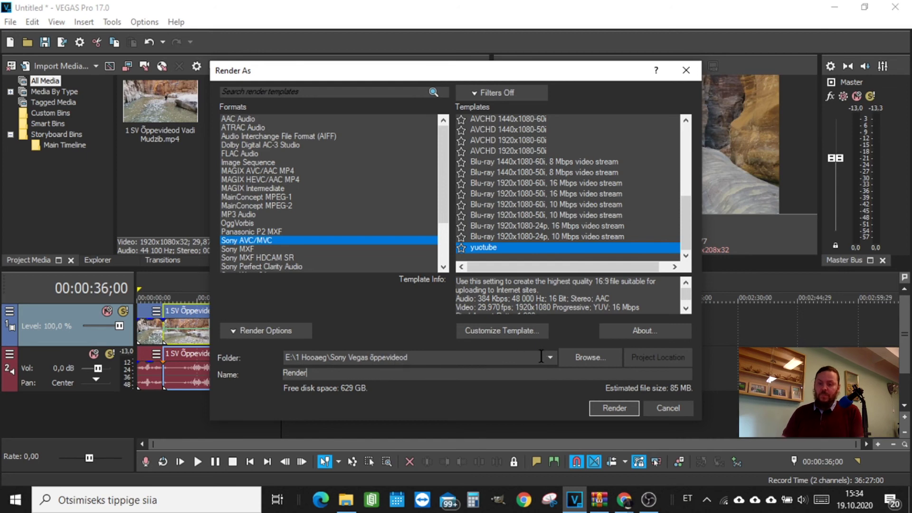
Set the output folder to 1 Hooaeg\Sony Vegas õppevideod on the My Passport (E:) drive and render the video as Render.mp4
{"action": "left_click", "coordinate": [585, 358]}
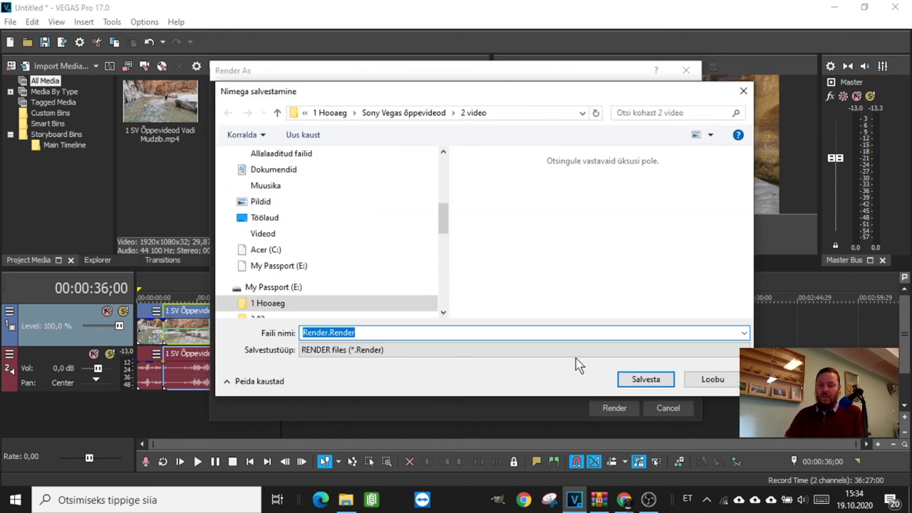
{"action": "mouse_move", "coordinate": [444, 224]}
{"action": "left_mouse_down"}
{"action": "mouse_move", "coordinate": [441, 287]}
{"action": "mouse_move", "coordinate": [444, 230]}
{"action": "left_mouse_up"}
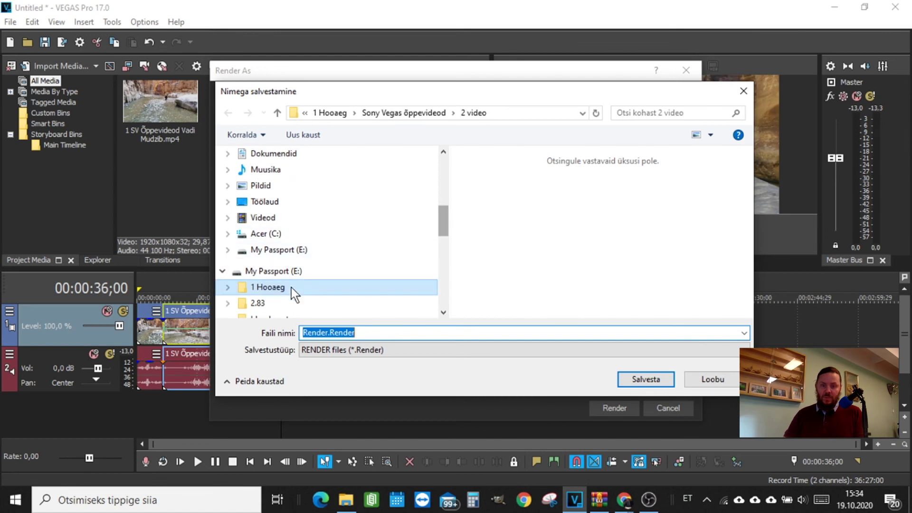
{"action": "left_click", "coordinate": [279, 291]}
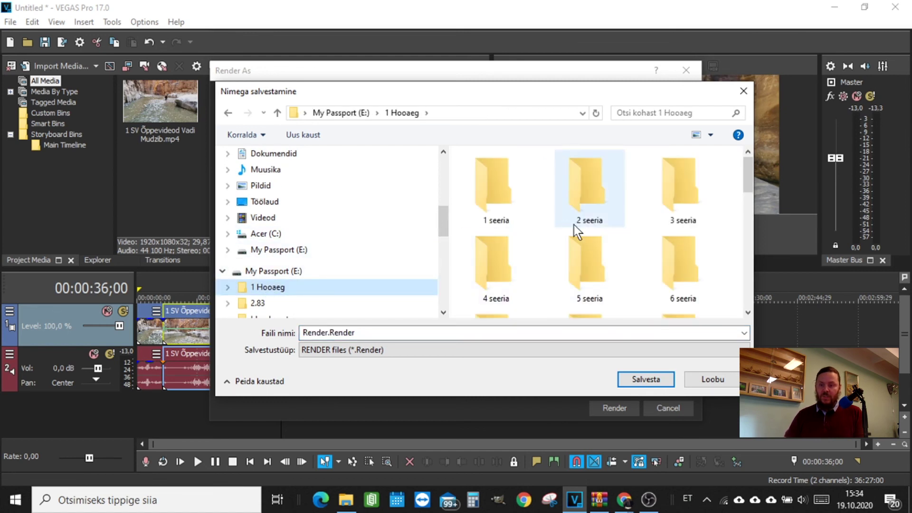
{"action": "scroll", "coordinate": [606, 244], "scroll_direction": "down", "scroll_amount": 8}
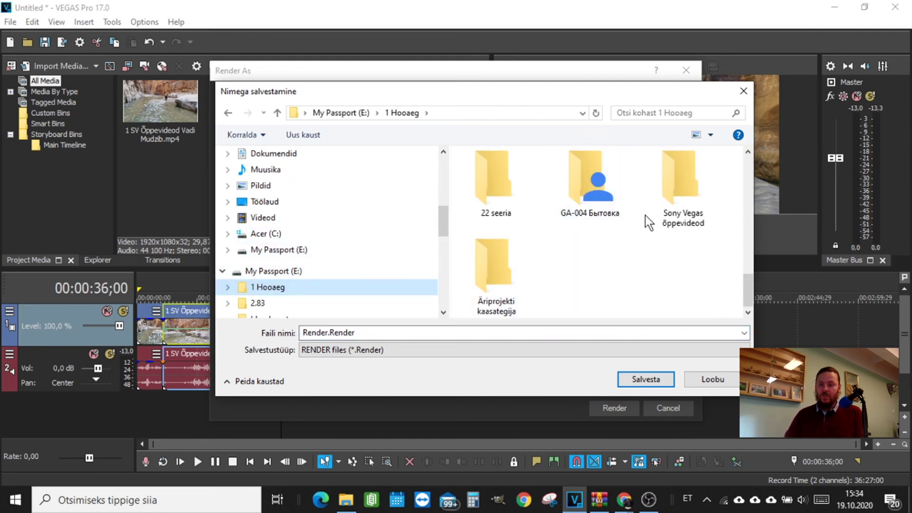
{"action": "left_click", "coordinate": [685, 207]}
{"action": "double_click", "coordinate": [685, 207]}
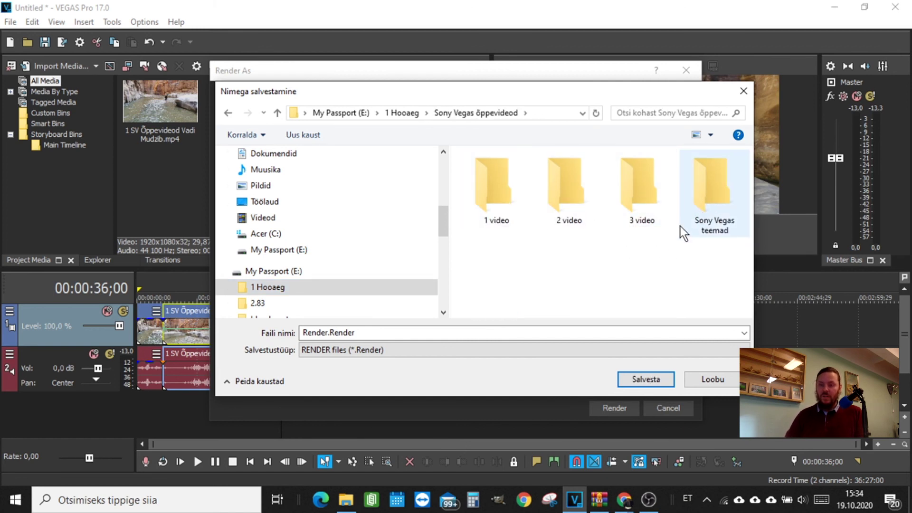
{"action": "left_click", "coordinate": [651, 380]}
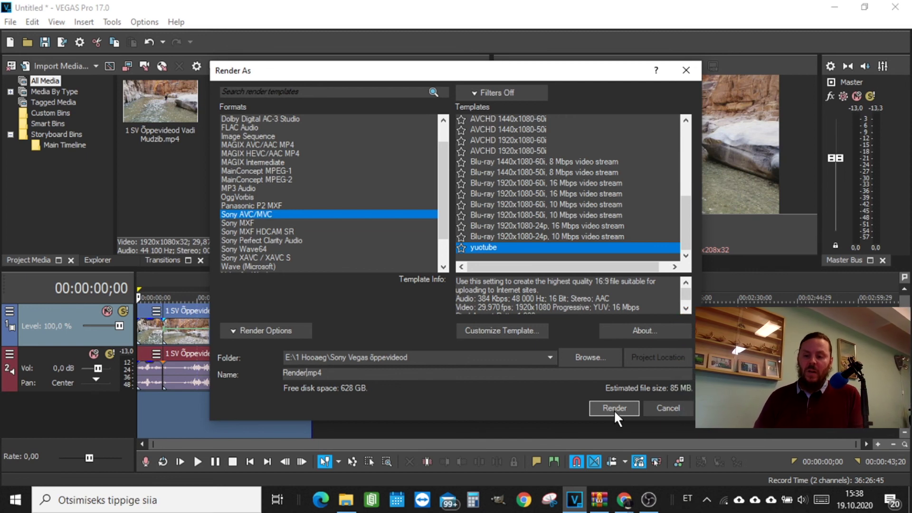
{"action": "left_click", "coordinate": [614, 409]}
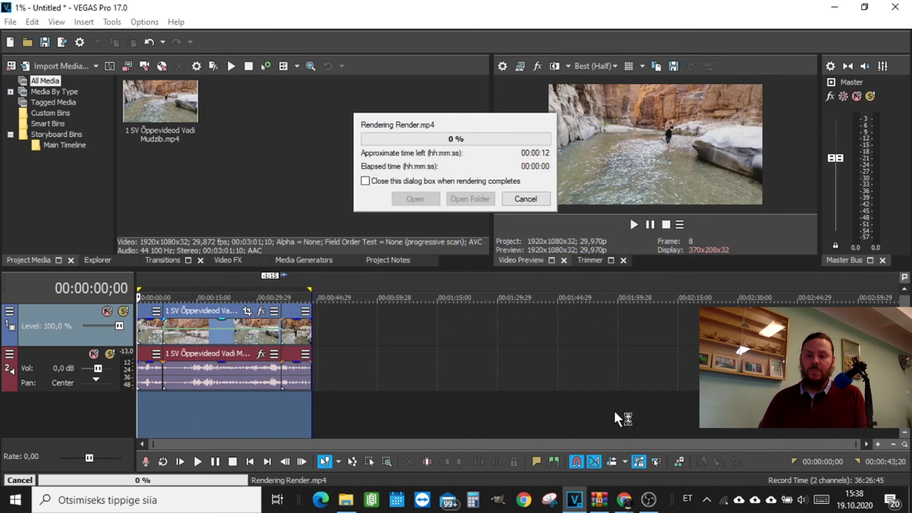